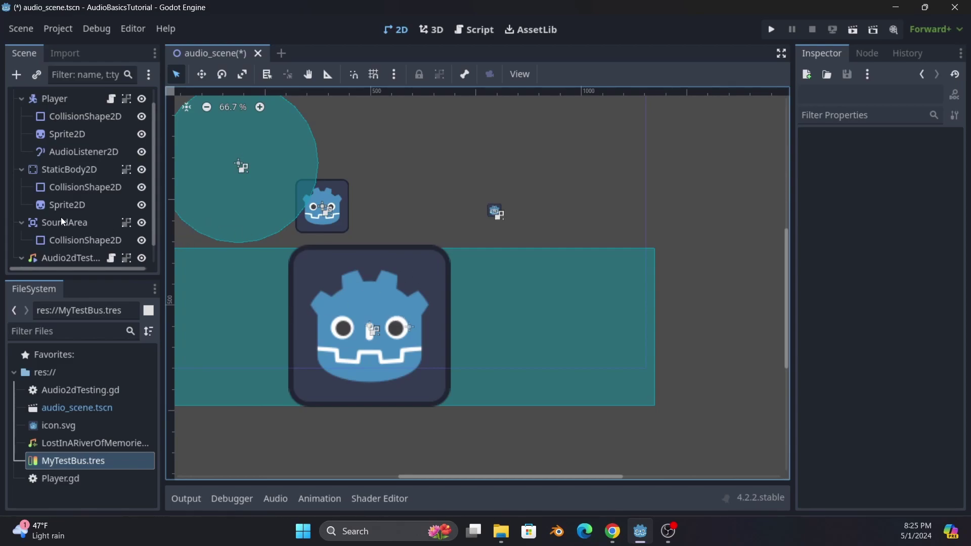
Step: Examine the properties of the Audio2dTesting node, its child sprite and the player's AudioListener2D, including the listener's Current setting
scroll(63, 225, down, 1)
click(72, 234)
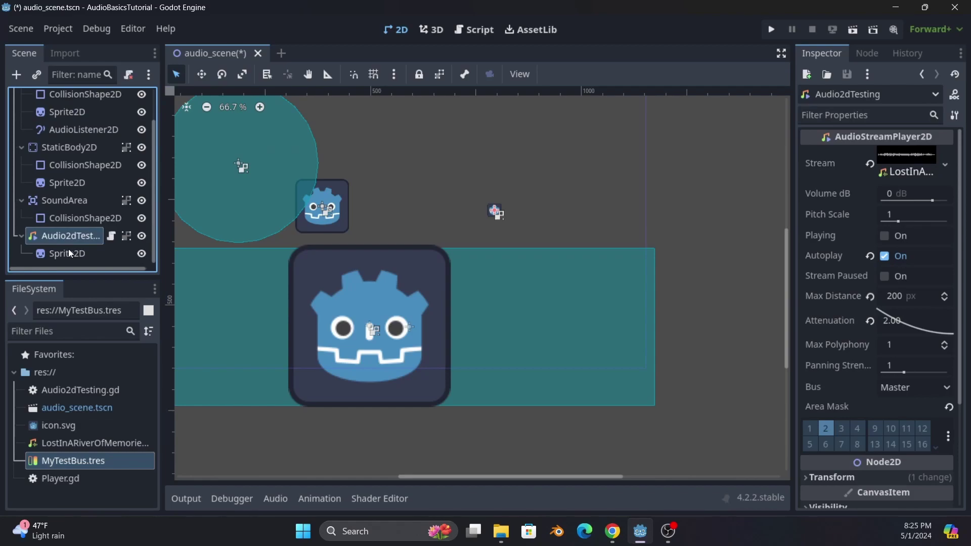
click(68, 251)
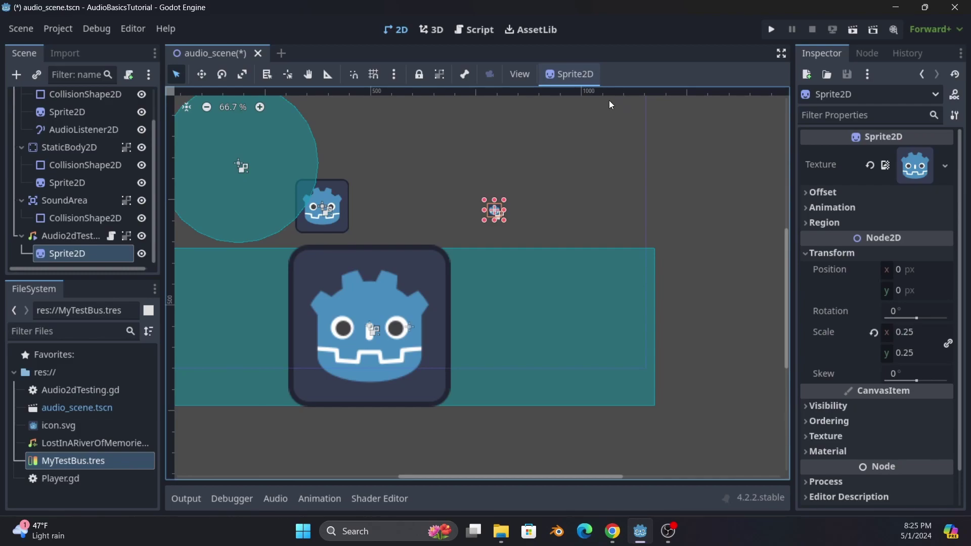
scroll(119, 181, up, 1)
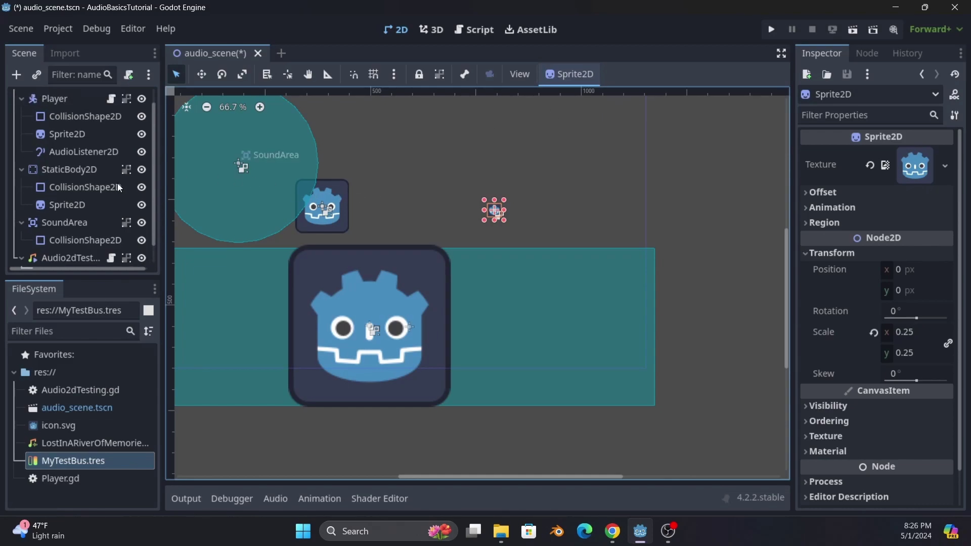
click(88, 152)
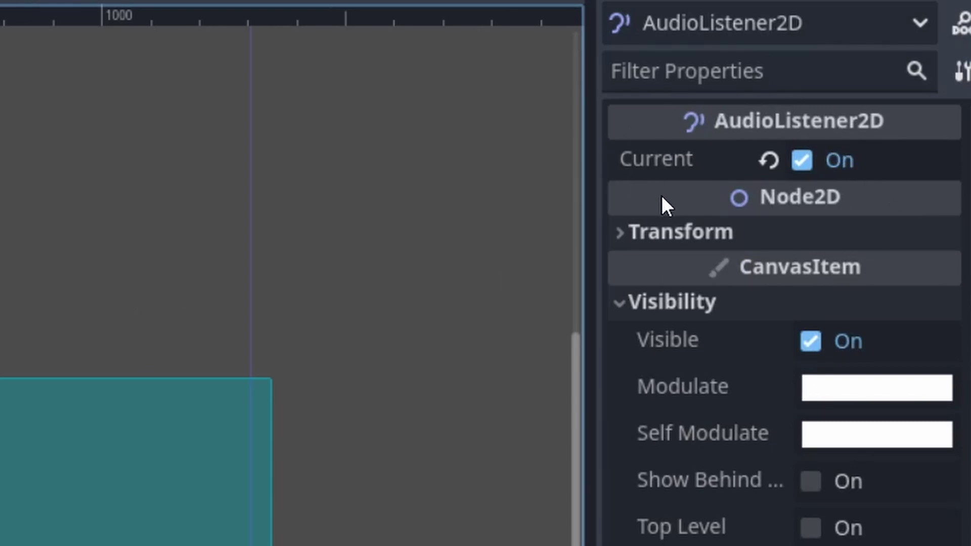
mouse_move(663, 197)
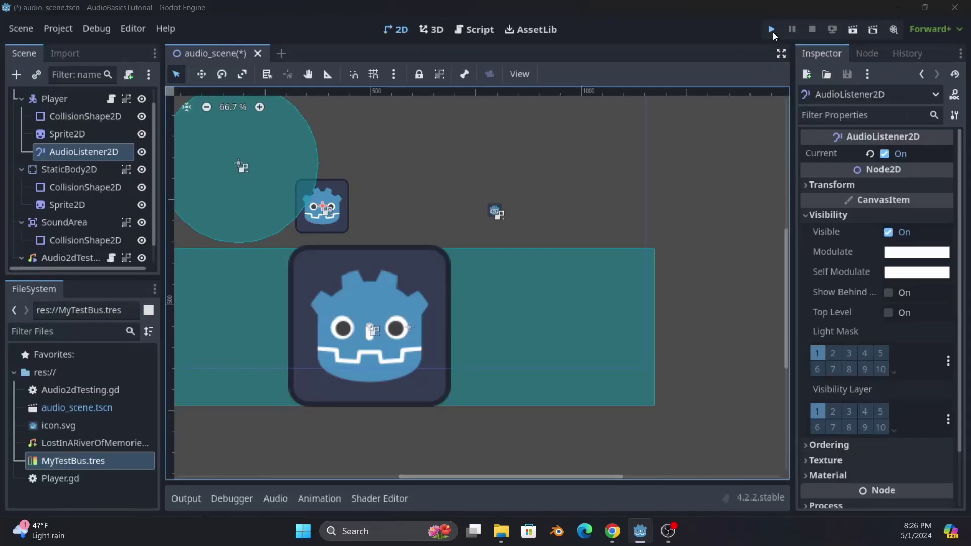
Step: Run the project, walk the player back and forth near the small sound-source icon, and close the game
key(F5)
key(Right)
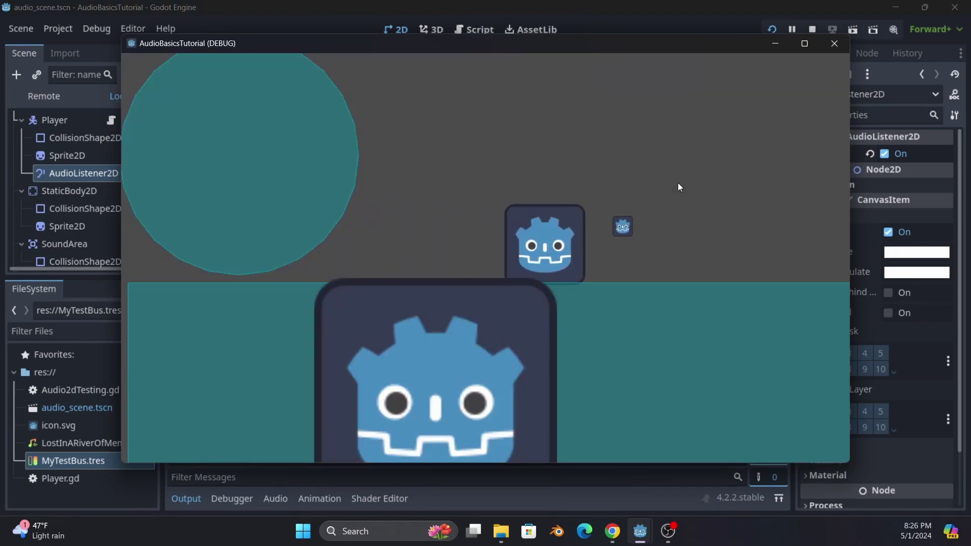
key(Left)
key(Right)
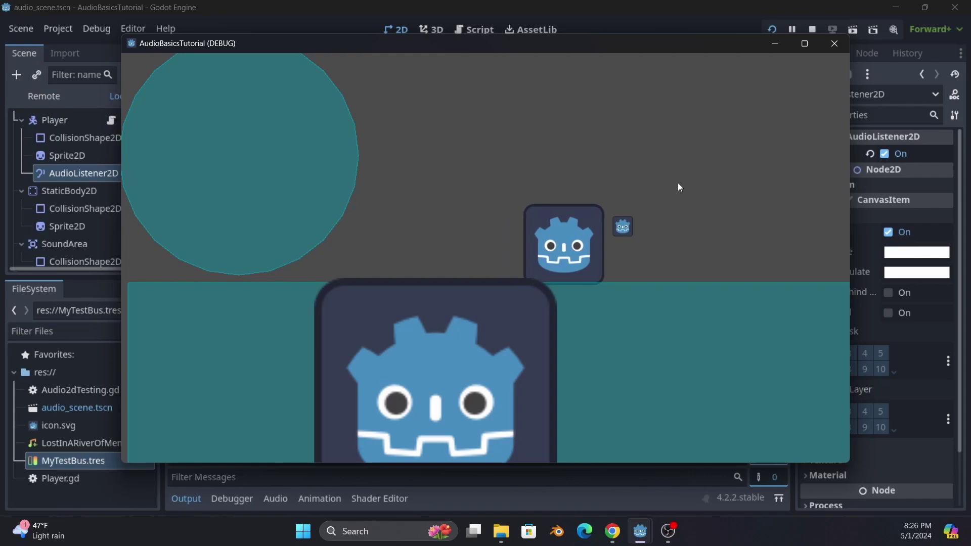
key(Left)
key(Right)
key(Right)
key(Left)
key(Right)
key(Left)
key(Right)
key(Left)
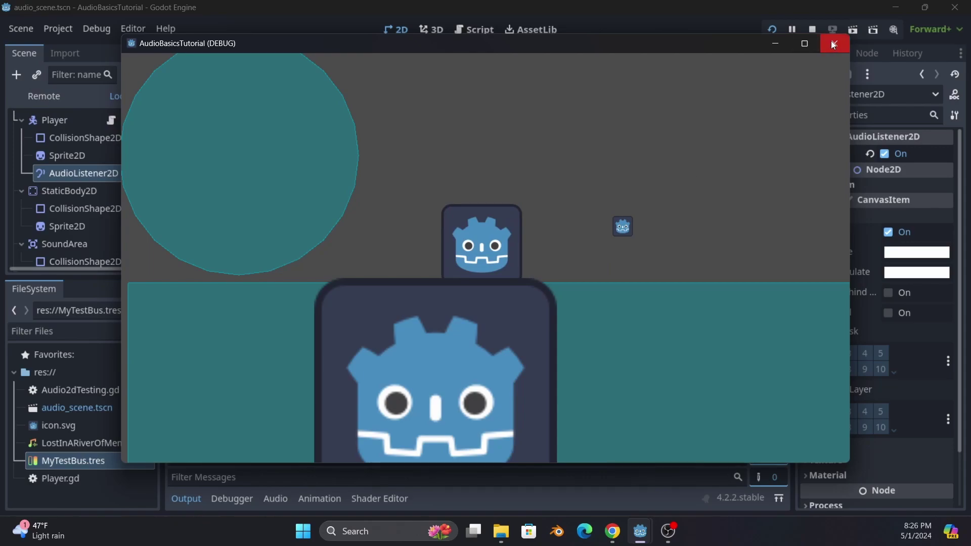
click(834, 43)
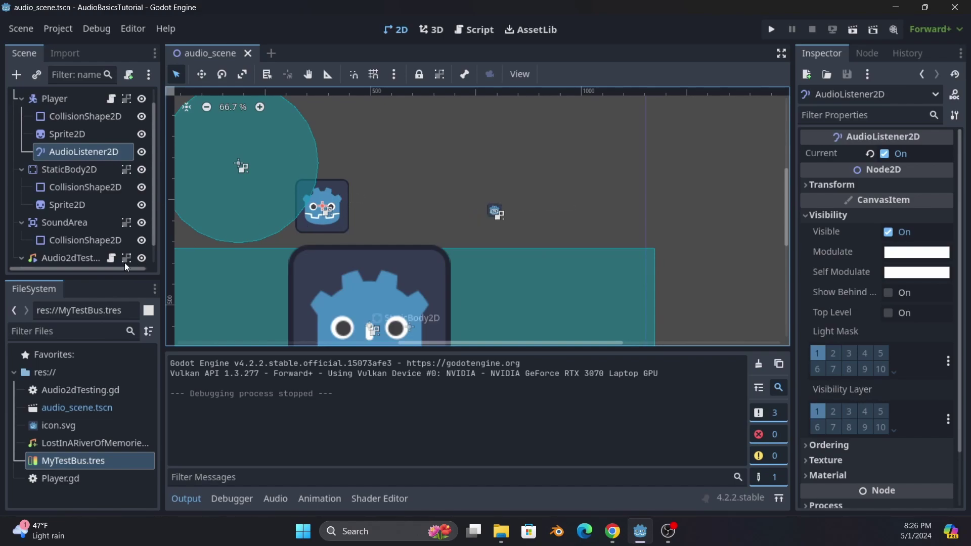
Step: Examine the Playing, Autoplay and distance properties of the Audio2dTesting node
click(68, 259)
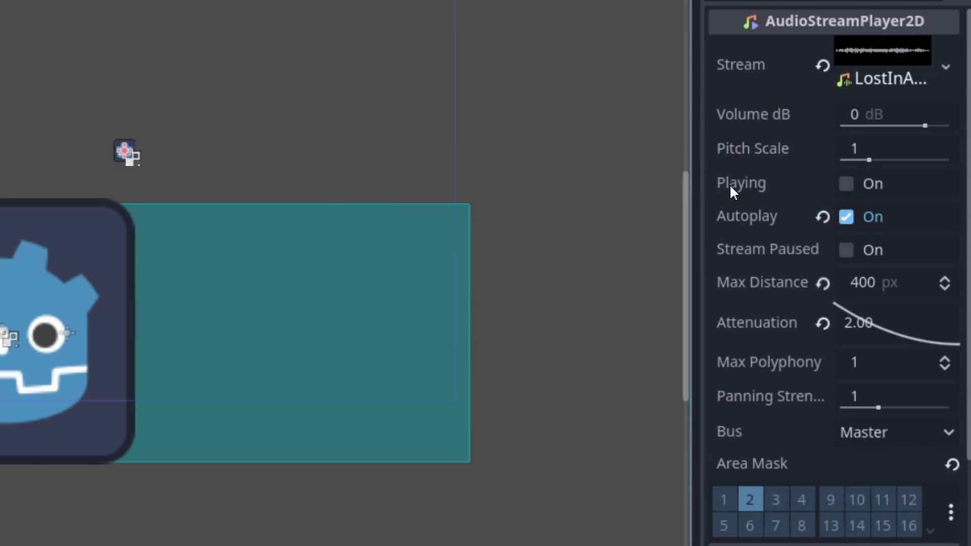
mouse_move(739, 189)
mouse_move(729, 258)
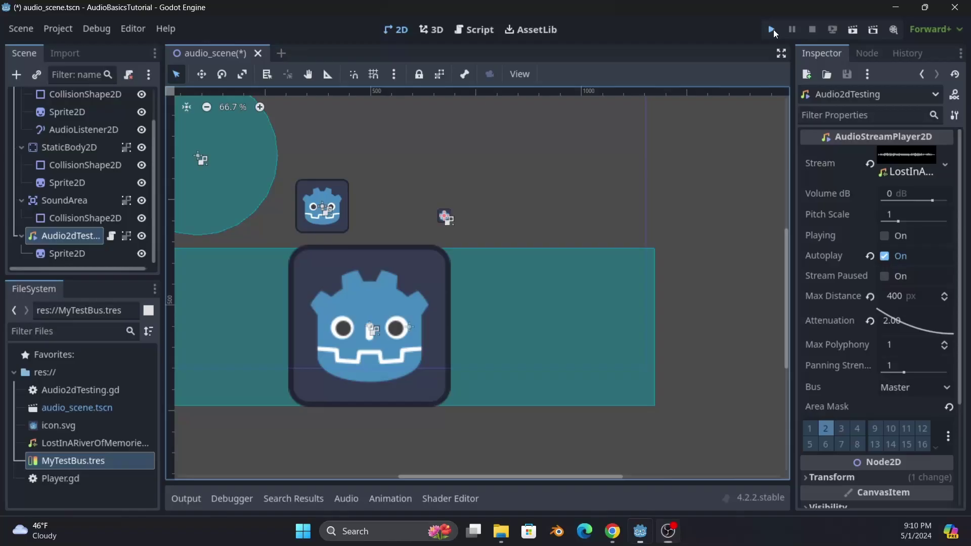
Step: Test the 400 px hearing range by running the project, moving the player toward and away from the sound source, and closing the game
key(F5)
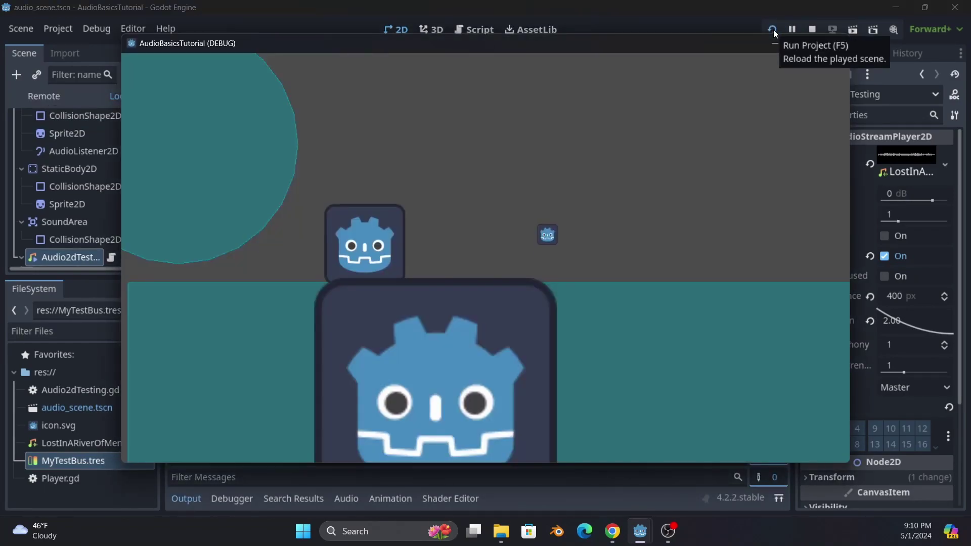
key(Left)
key(Right)
key(Right)
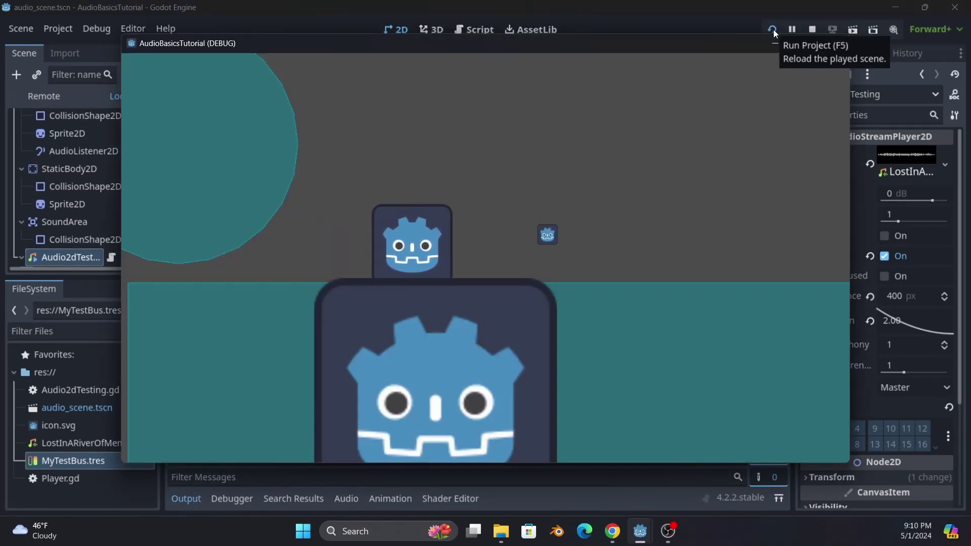
key(Left)
key(Right)
key(Left)
key(Right)
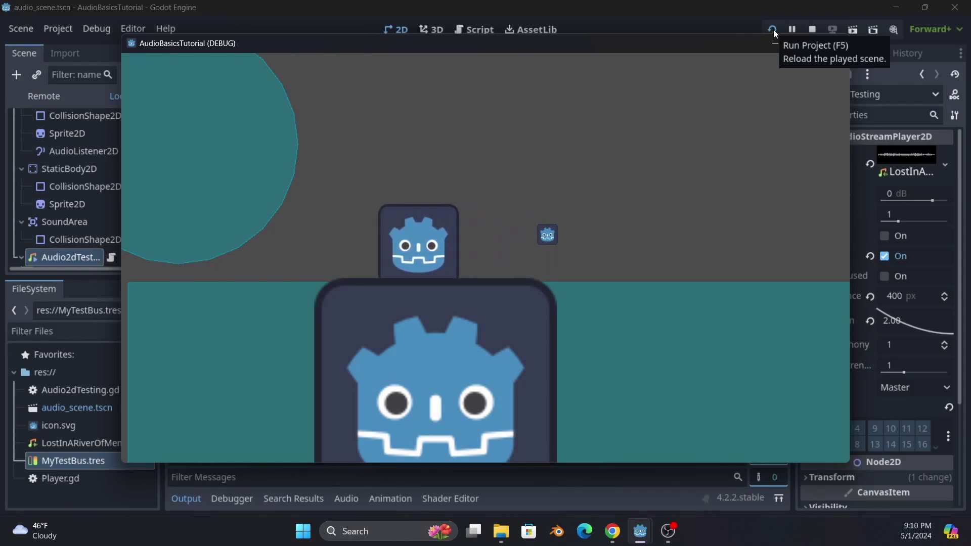
key(Left)
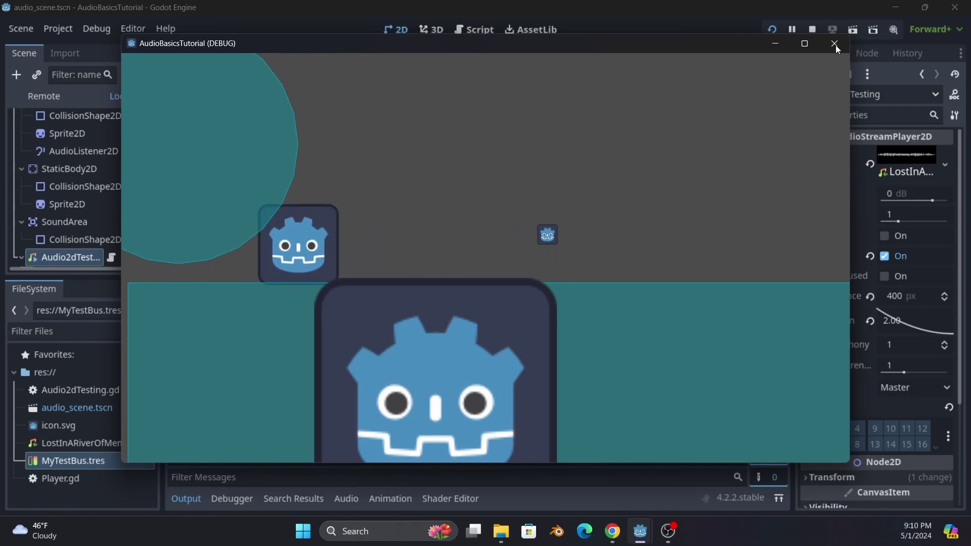
click(837, 43)
Step: Set the Max Distance of the Audio2dTesting node to 200 px
click(904, 296)
text(200)
key(Return)
right_click(912, 319)
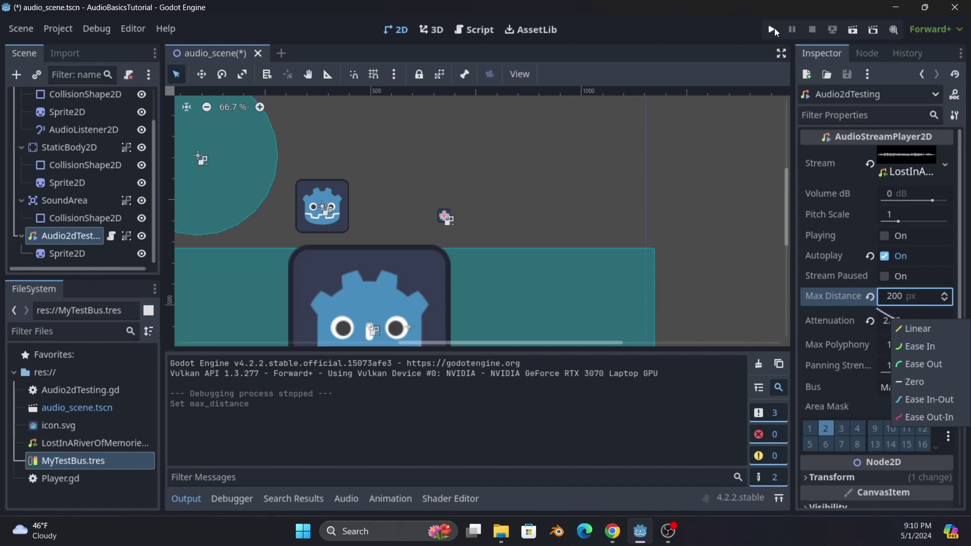
click(773, 31)
Step: Test the 200 px hearing range by running the project, walking the player around the sound source, and closing the game
click(773, 31)
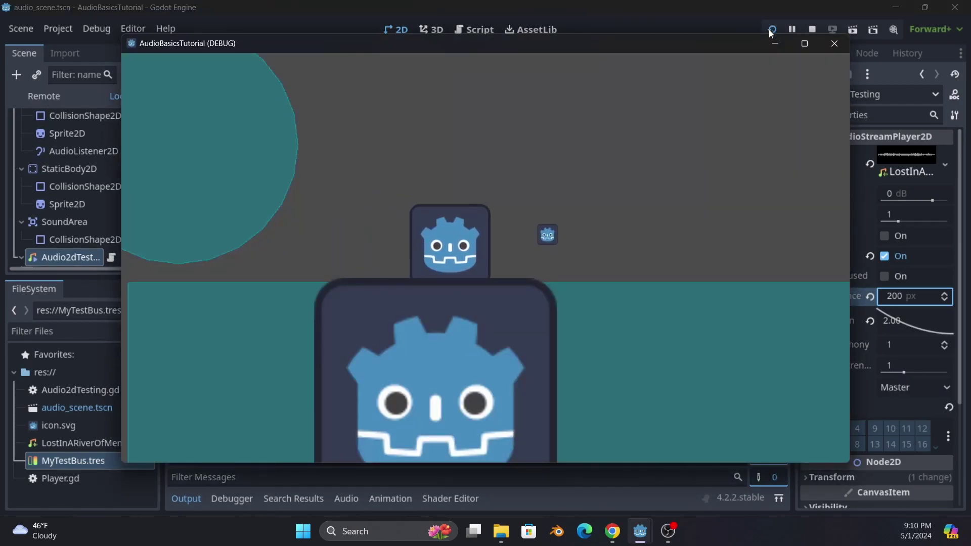
key(Right)
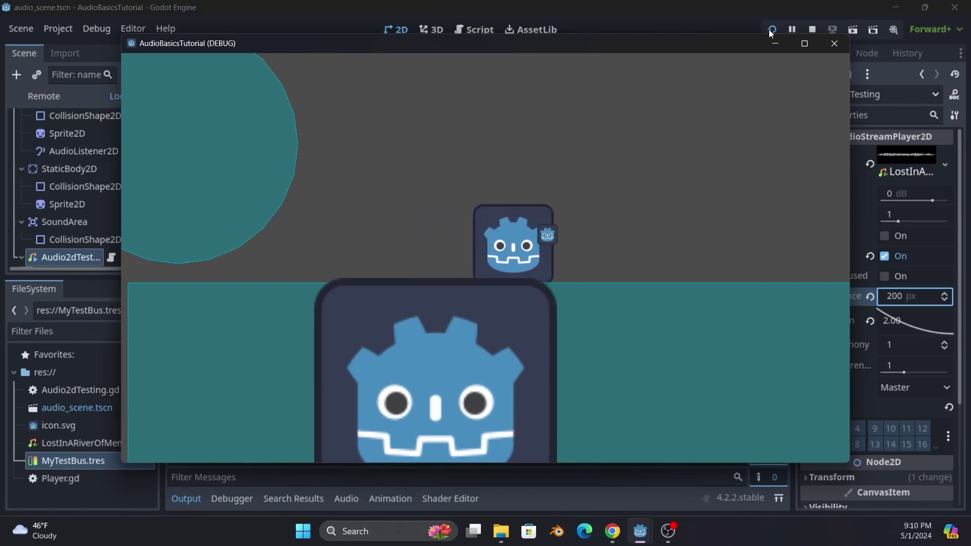
key(Left)
key(Right)
key(Left)
key(Right)
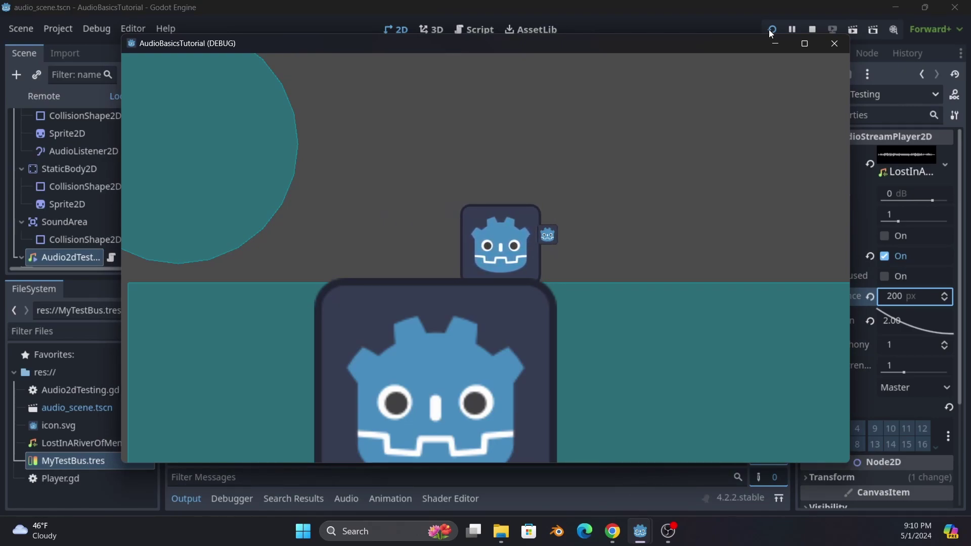
click(831, 44)
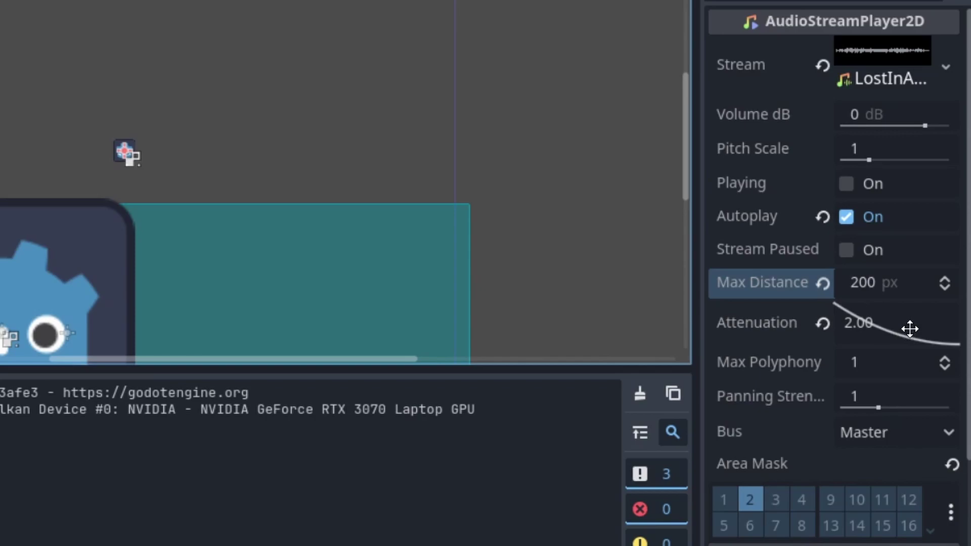
Step: Set the Attenuation curve of the Audio2dTesting node to Linear
right_click(911, 329)
click(913, 340)
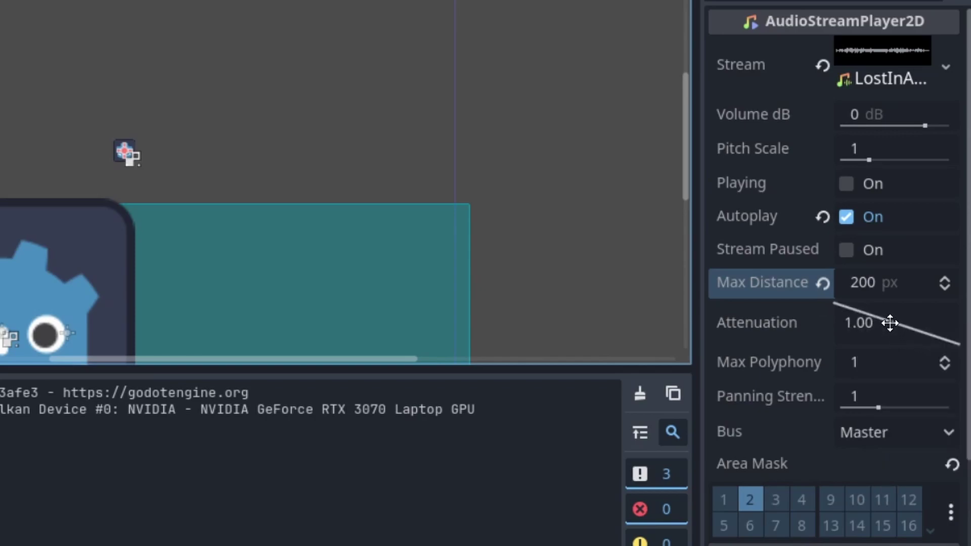
right_click(890, 322)
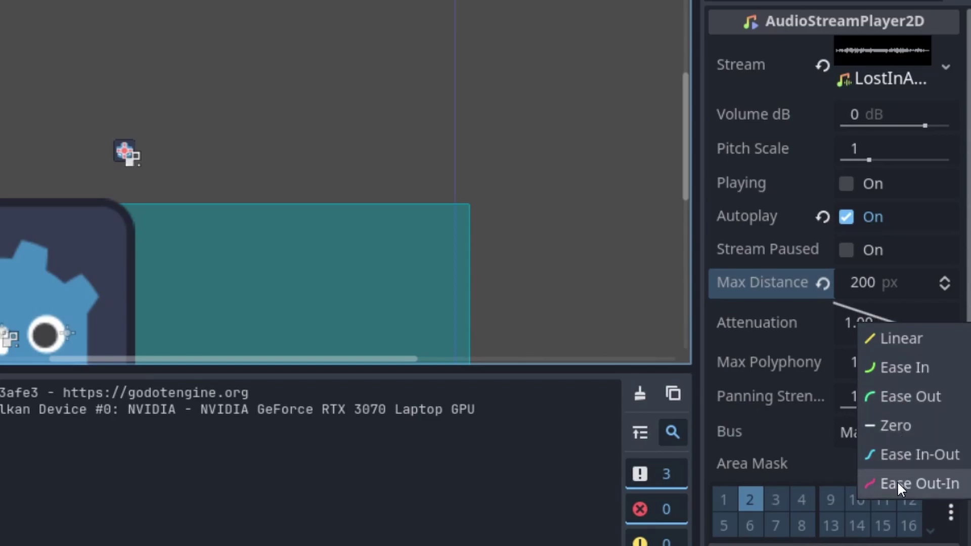
click(884, 348)
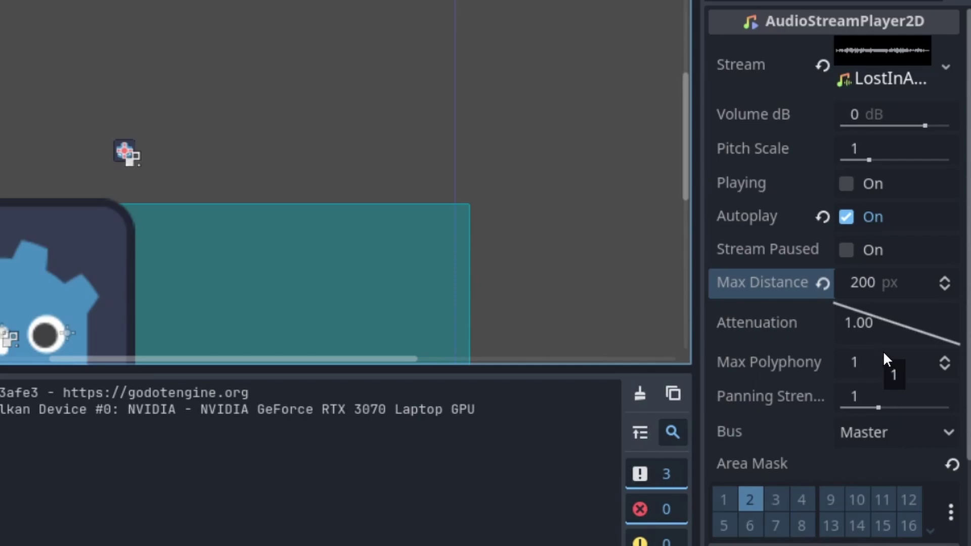
Step: Check the Bus property of the Audio2dTesting node and its available options
scroll(884, 351, down, 3)
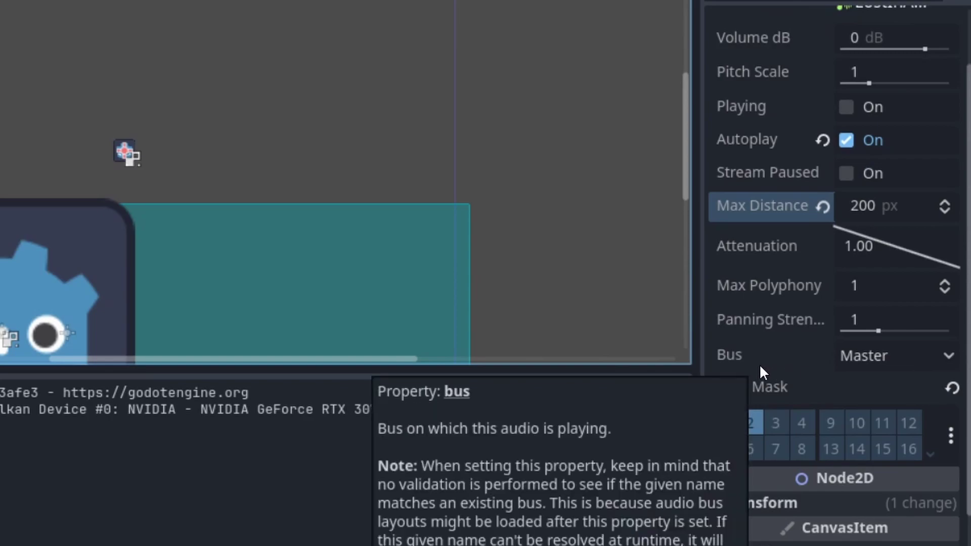
click(863, 357)
click(863, 357)
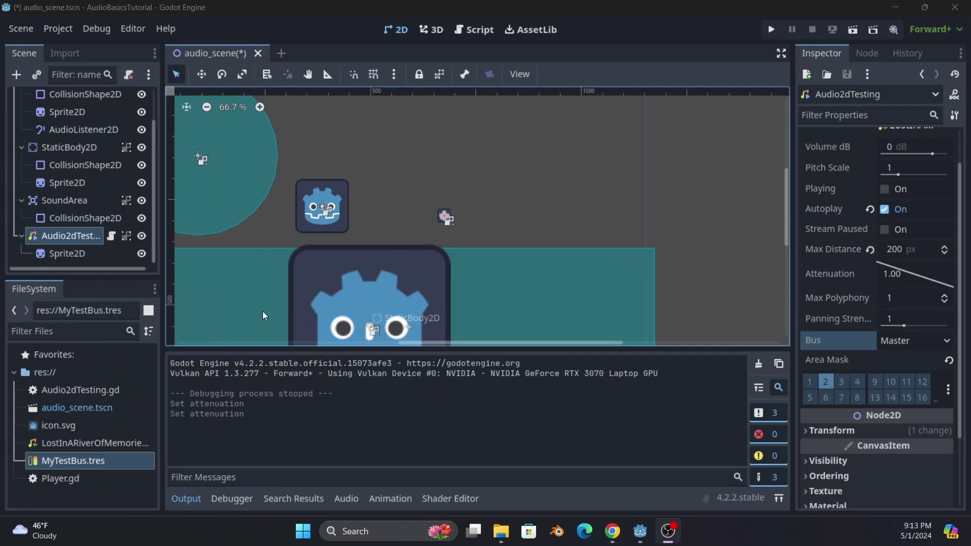
Step: Compare the SoundArea's collision layer with the audio player's Area Mask, and check the area's Audio Bus override and bus name options
click(203, 158)
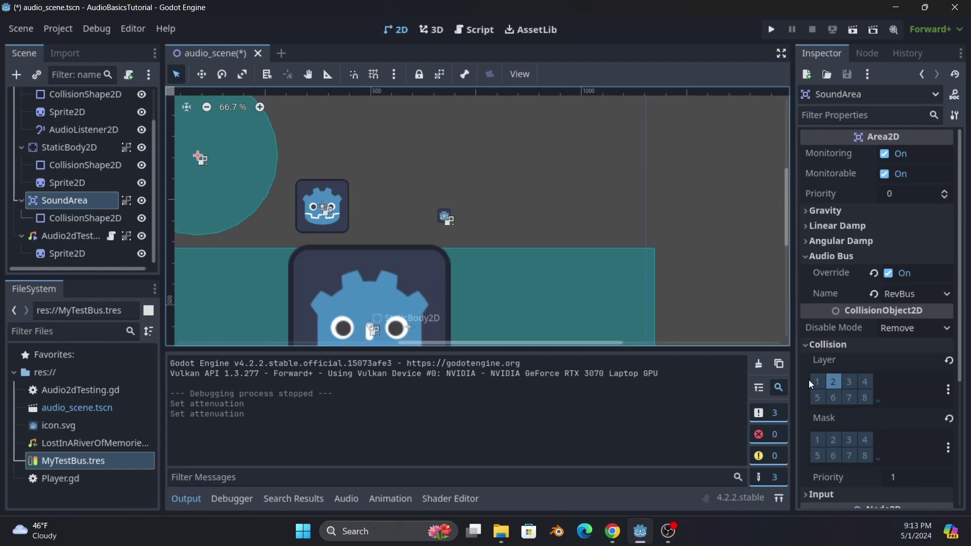
click(68, 237)
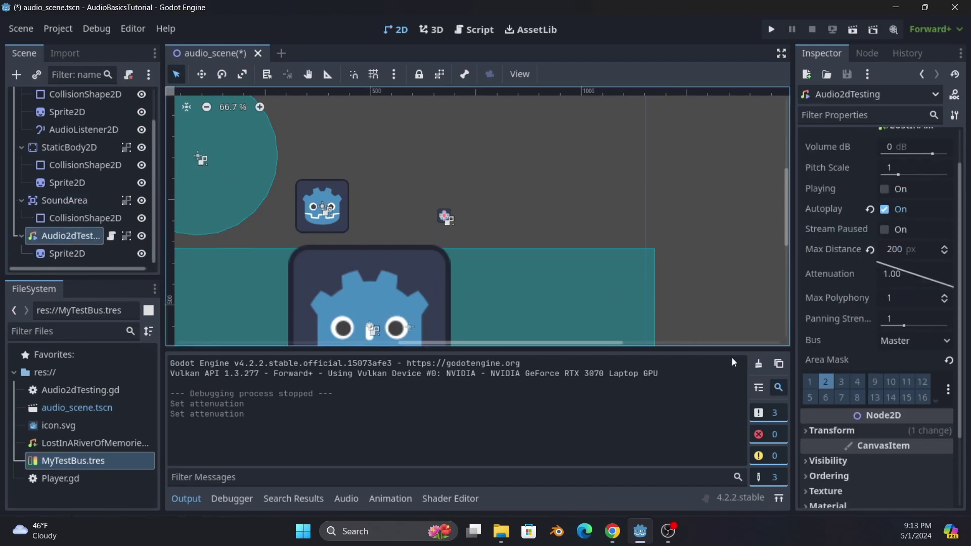
click(85, 205)
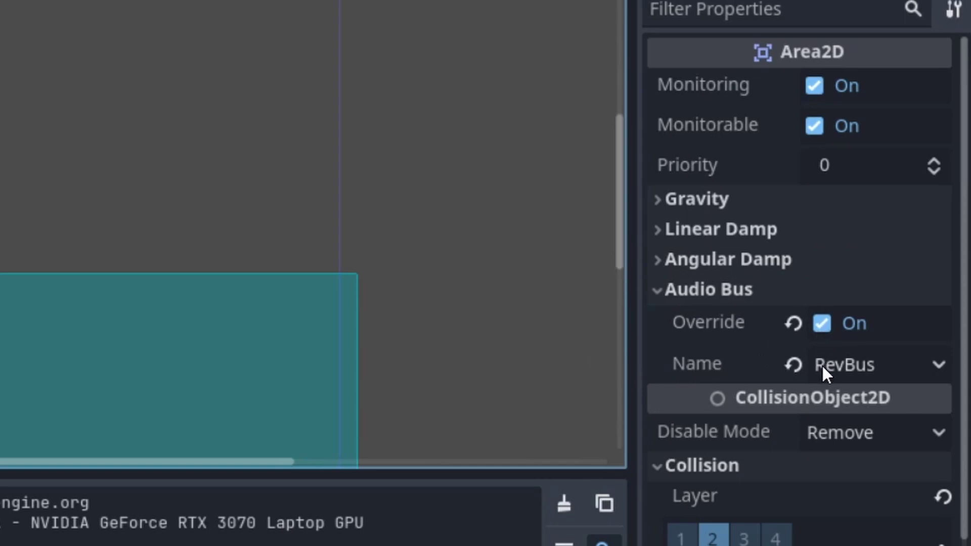
click(855, 377)
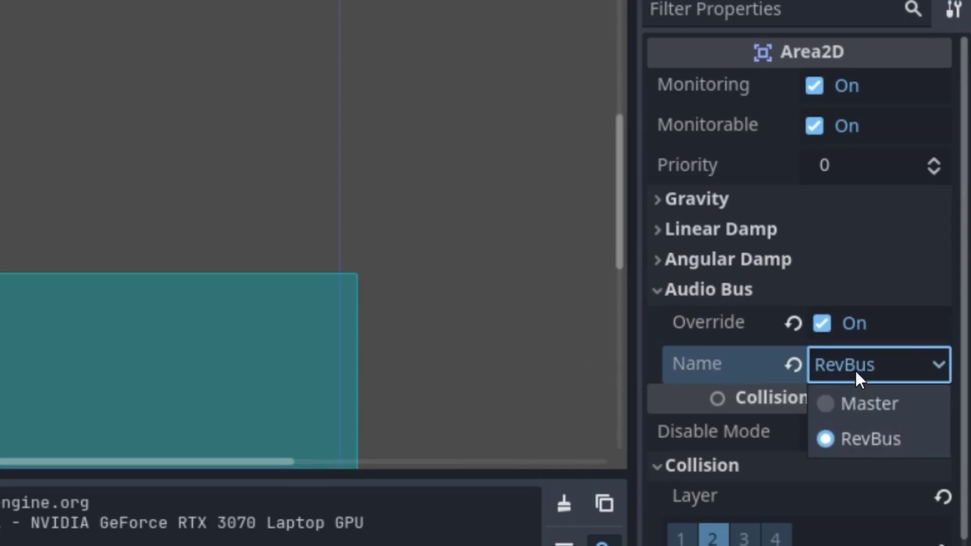
click(855, 370)
Step: Move the Audio2dTesting node inside the SoundArea circle, to about (108, 235), and save the scene
click(481, 304)
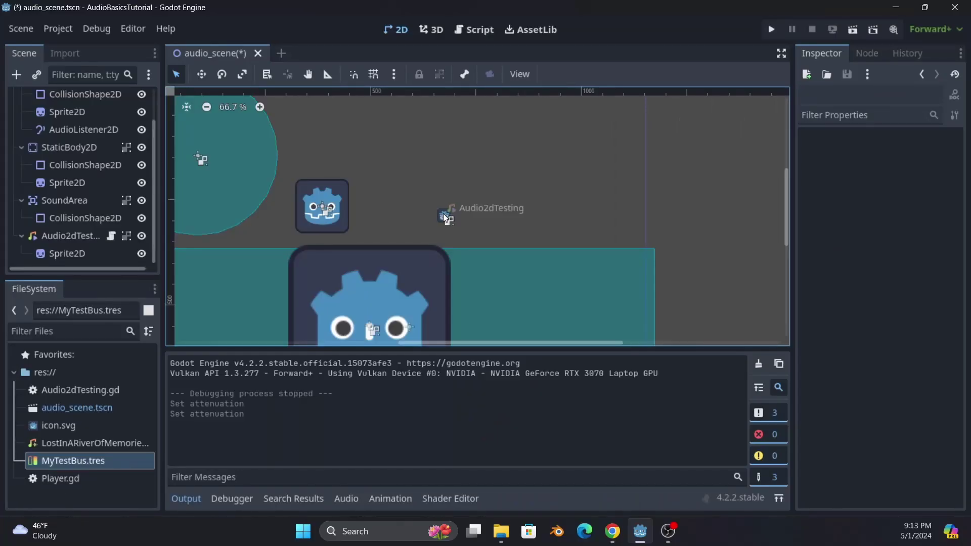
drag(397, 209, 205, 192)
key(ctrl+s)
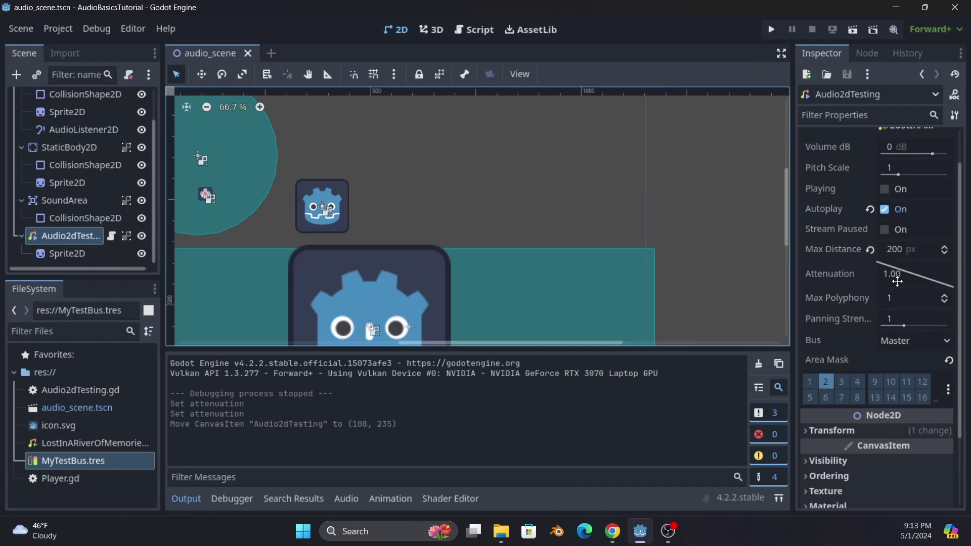
Step: Set the Max Distance of the relocated Audio2dTesting node to 400 px
click(902, 250)
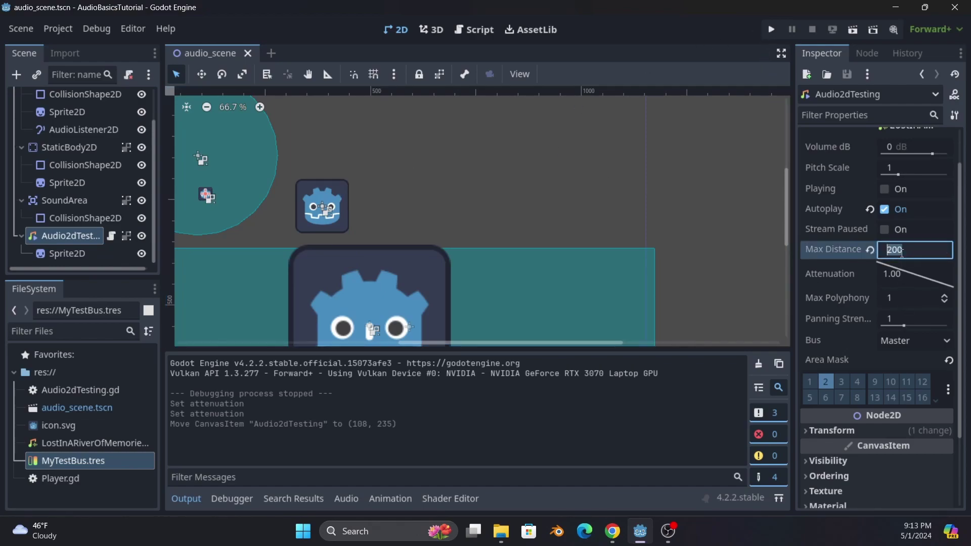
text(400)
key(Return)
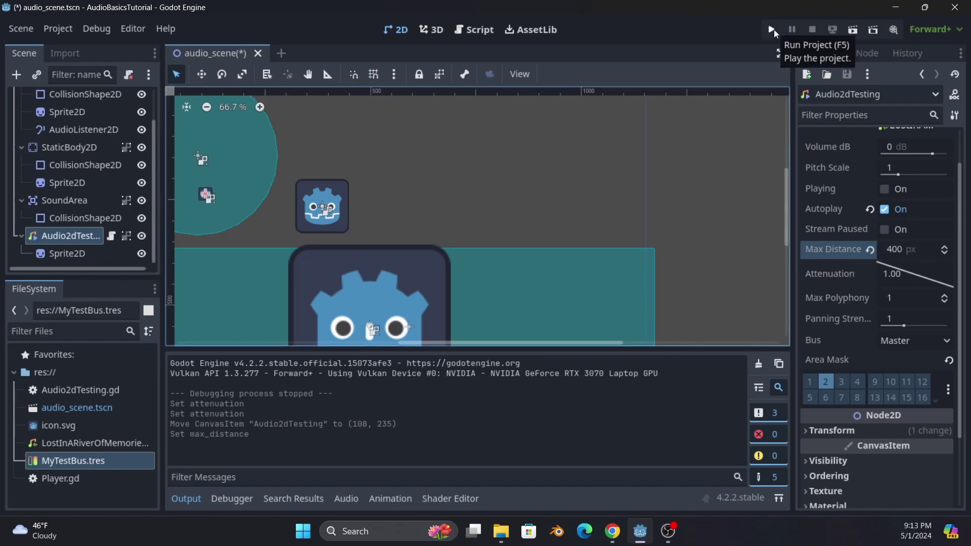
Step: Test-run the project with the player moved left into the SoundArea beside the audio source, and close the game
click(774, 29)
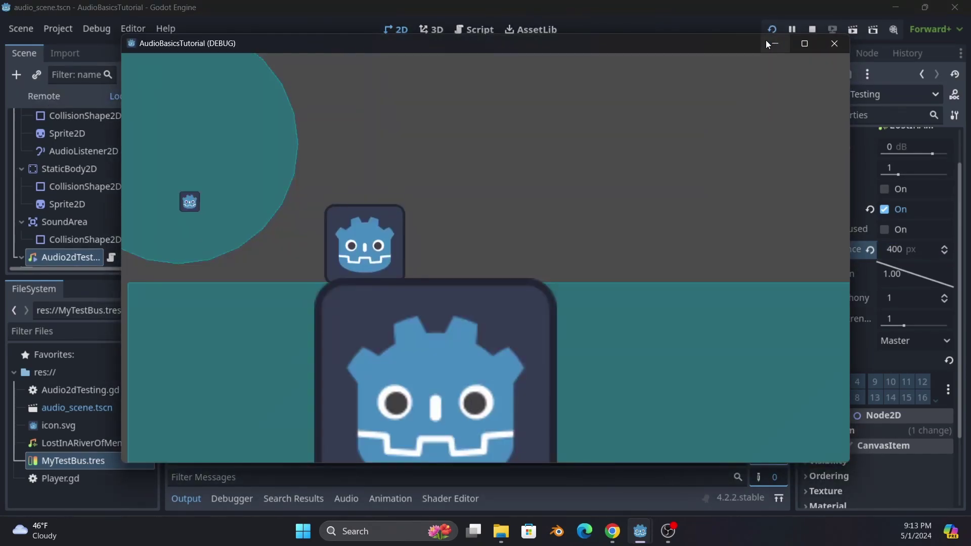
key(Left)
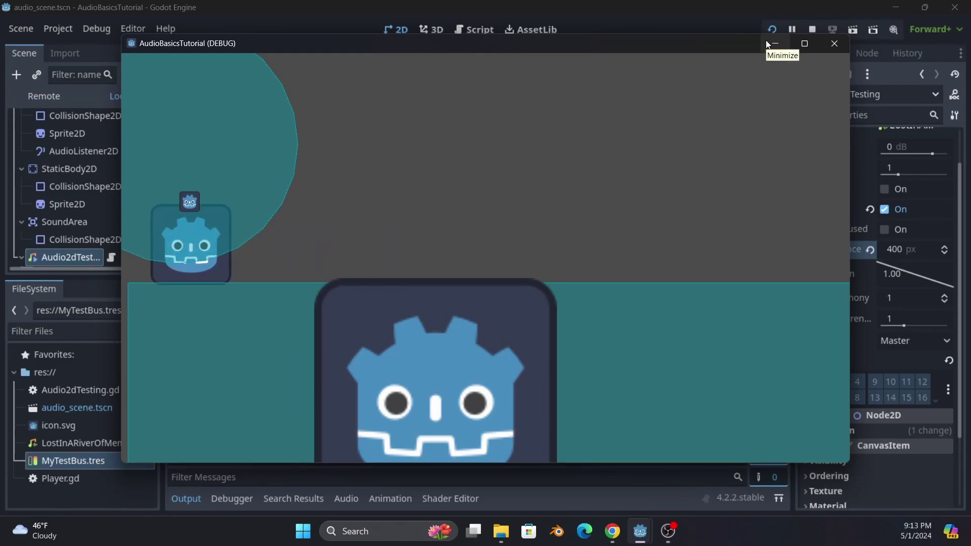
click(848, 45)
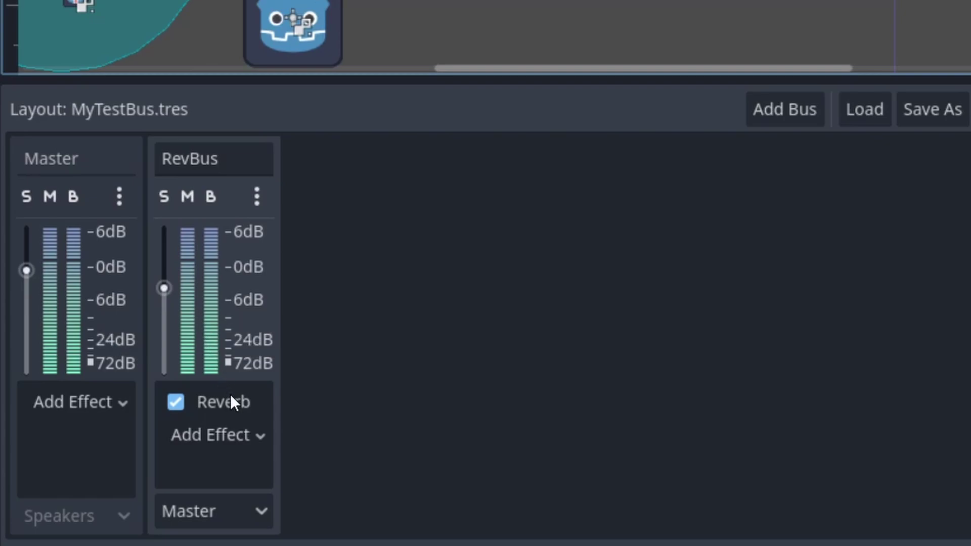
Step: Review the effects available for RevBus and inspect the properties of its Reverb effect
click(214, 434)
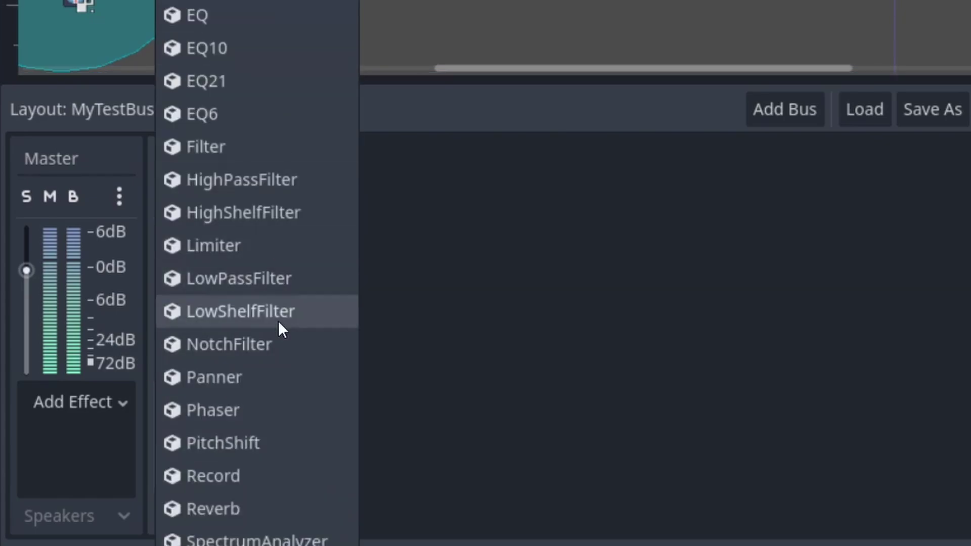
click(455, 238)
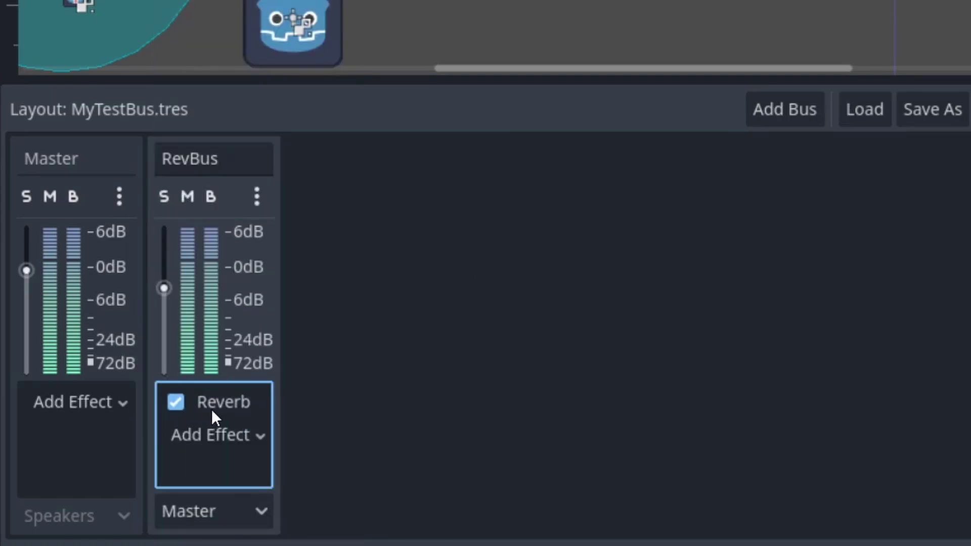
click(229, 403)
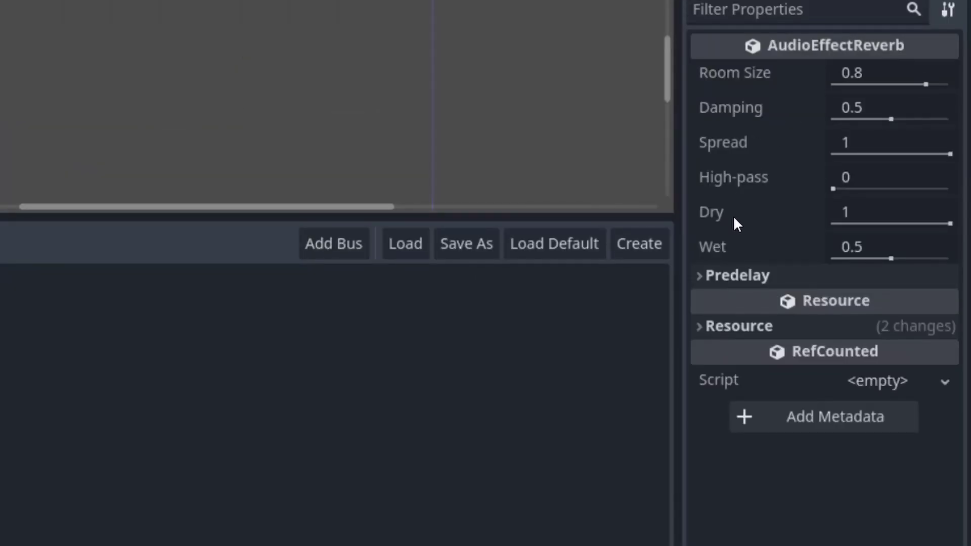
mouse_move(735, 219)
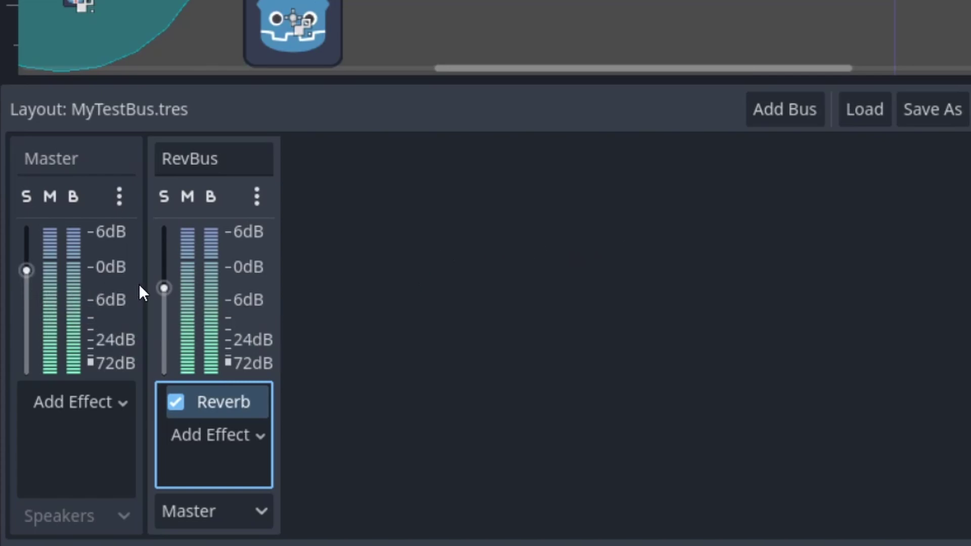
Step: Add an audio bus named SFX and place it between Master and RevBus
click(813, 110)
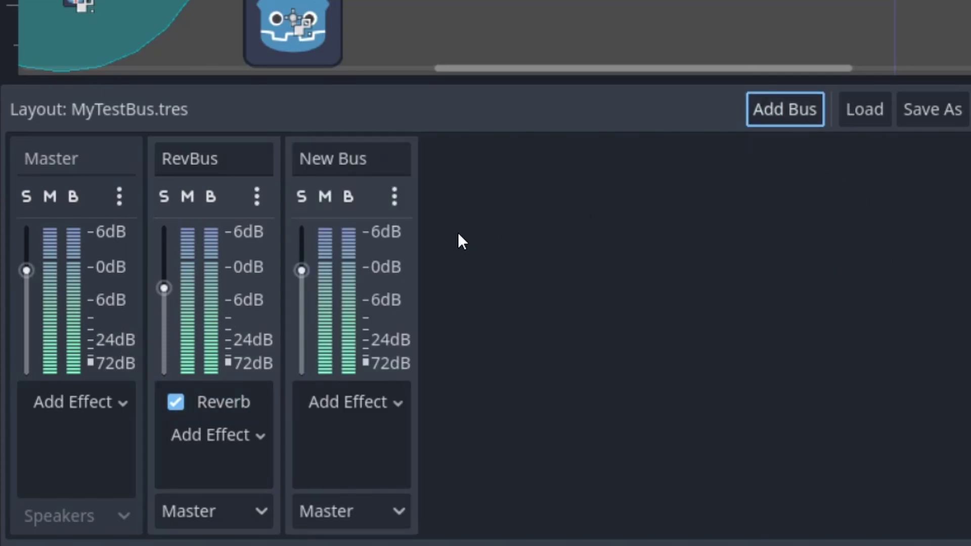
double_click(380, 159)
click(386, 156)
triple_click(389, 157)
text(SFX)
key(Return)
drag(239, 196, 447, 191)
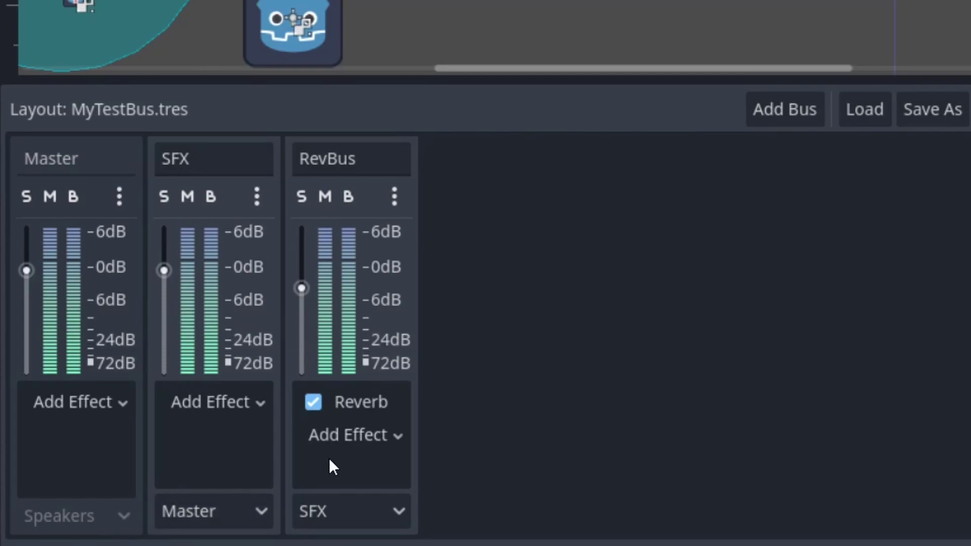
Step: Route the RevBus output to Master and lower the SFX bus volume to about -24 dB
click(330, 510)
click(349, 543)
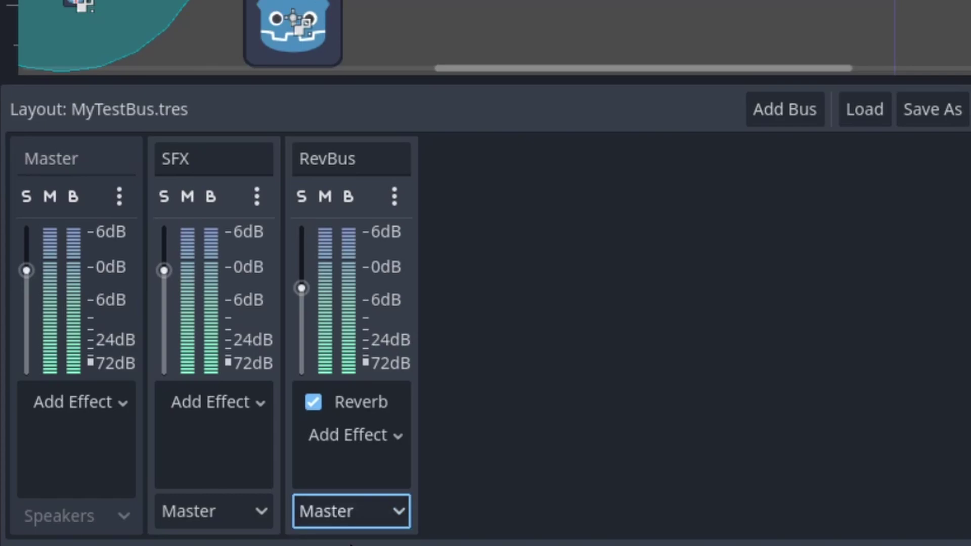
drag(175, 271, 178, 341)
Step: Move the Audio2dTesting node about 461 px right, outside the SoundArea circle, and assign it to the SFX bus
drag(71, 4, 353, 10)
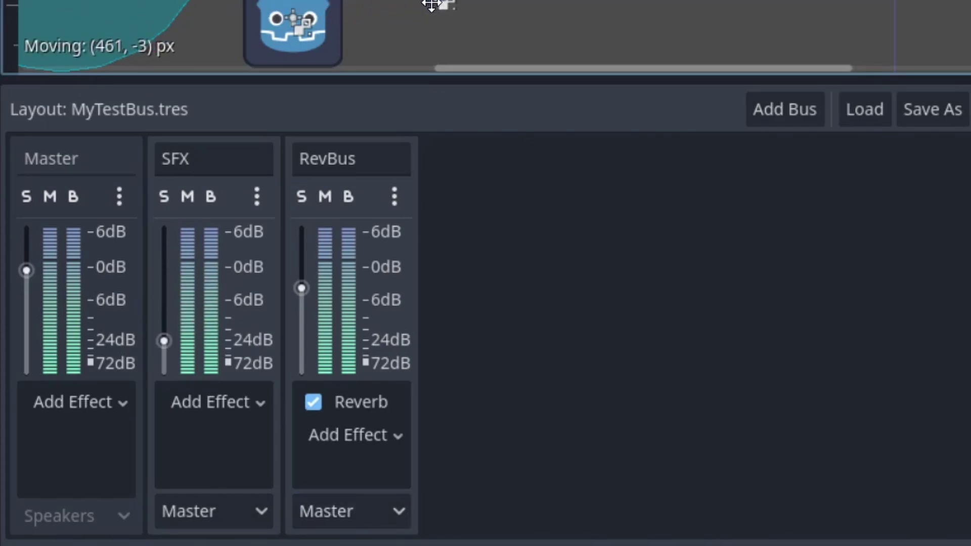
drag(432, 3, 433, 5)
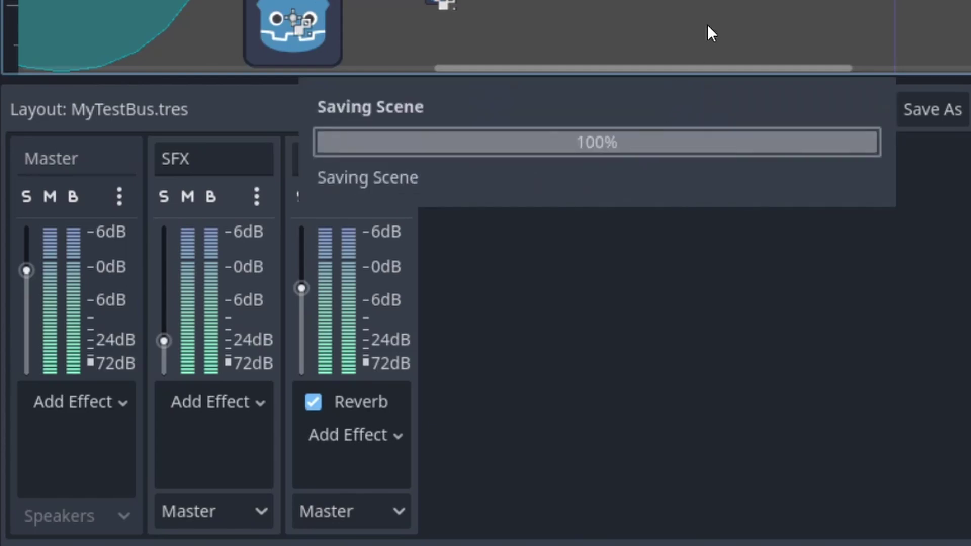
Step: Test-run the project, moving the player right and left around the audio source outside the SoundArea, and close the game
click(773, 30)
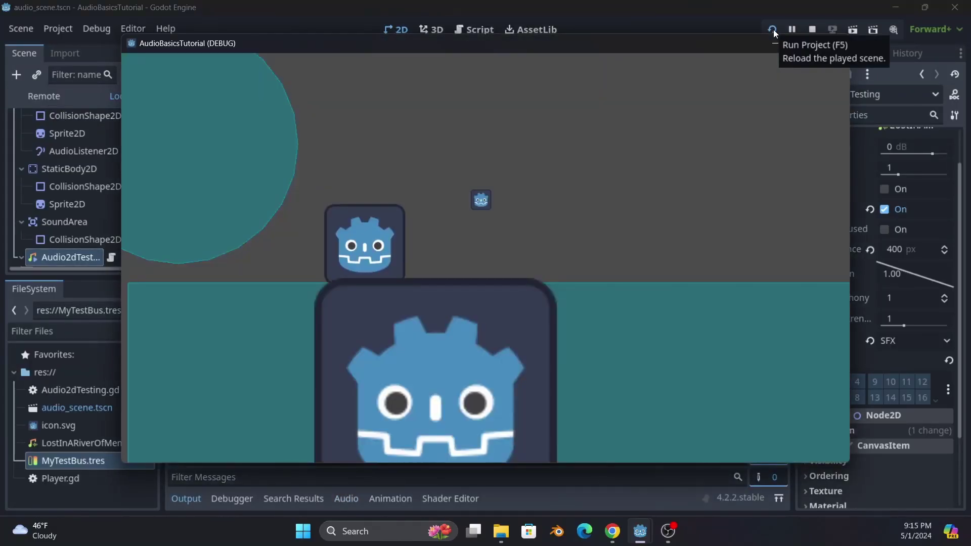
key(Right)
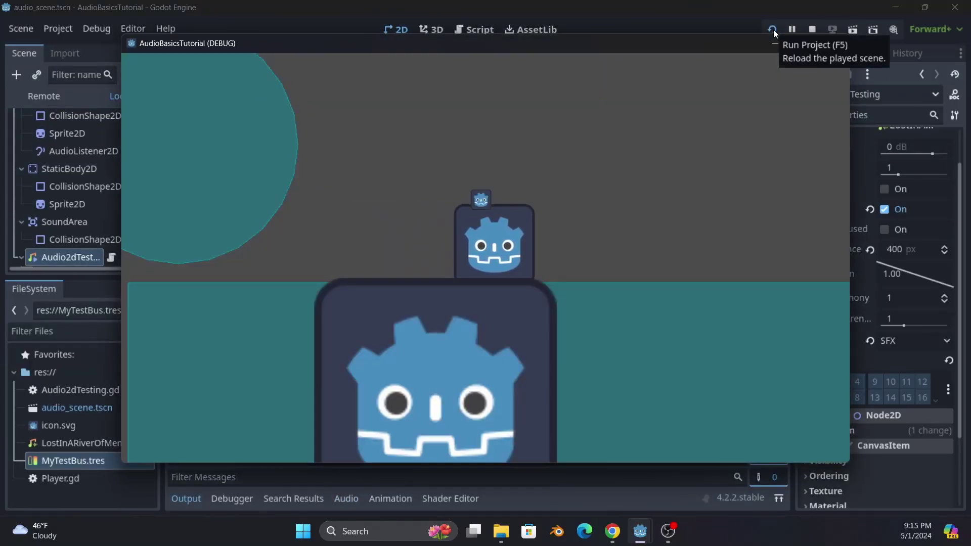
key(Left)
key(Right)
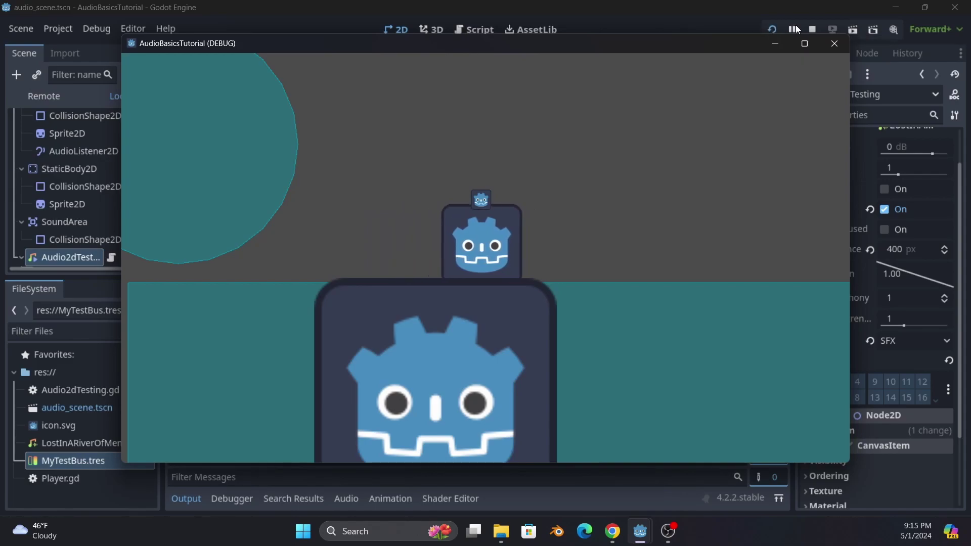
click(833, 43)
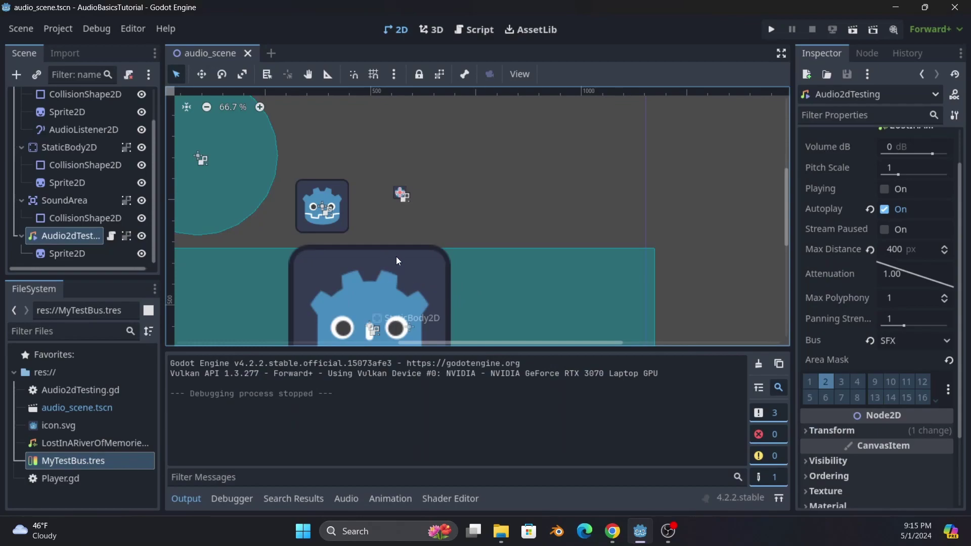
Step: Move the Audio2dTesting node inside the SoundArea circle, to about (78, 239), and test-run the saved scene with the player beside it
drag(402, 197, 194, 197)
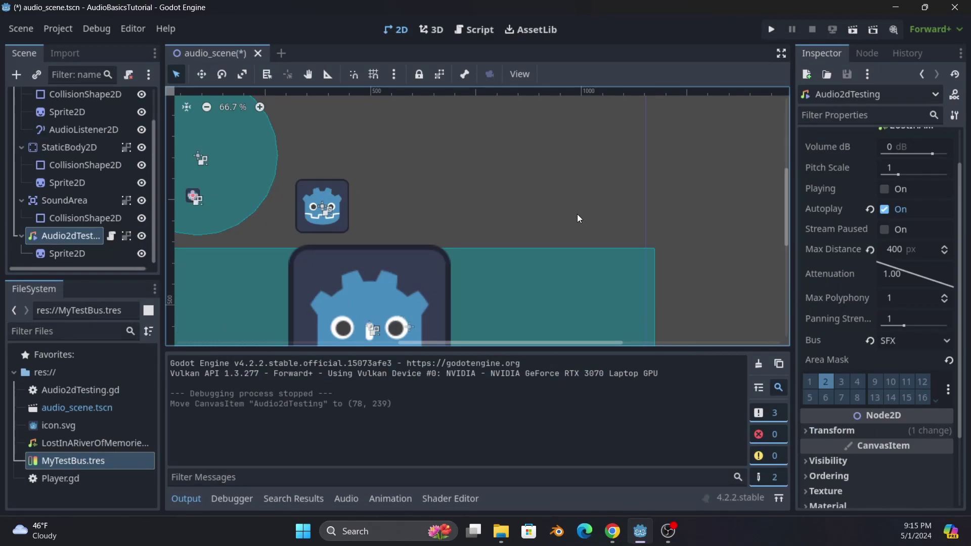
key(ctrl+s)
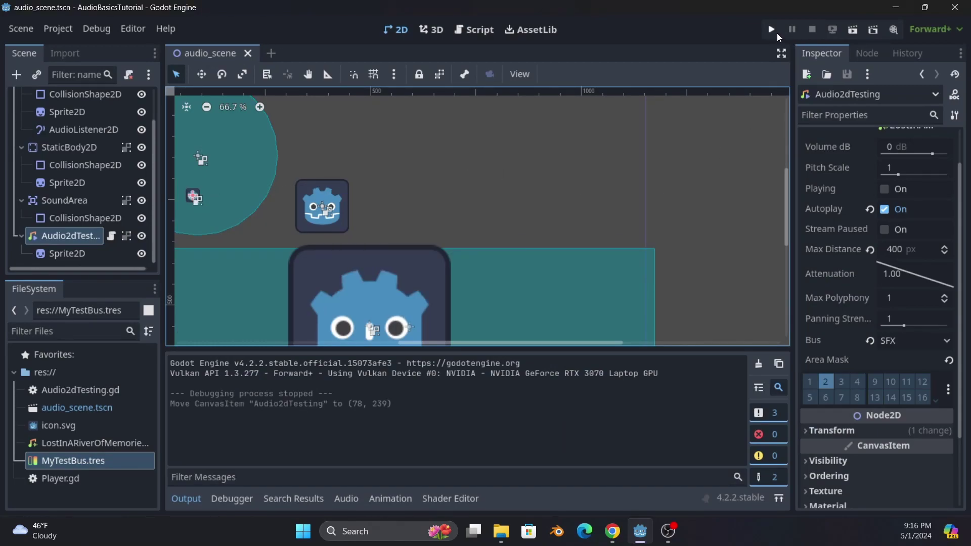
click(774, 32)
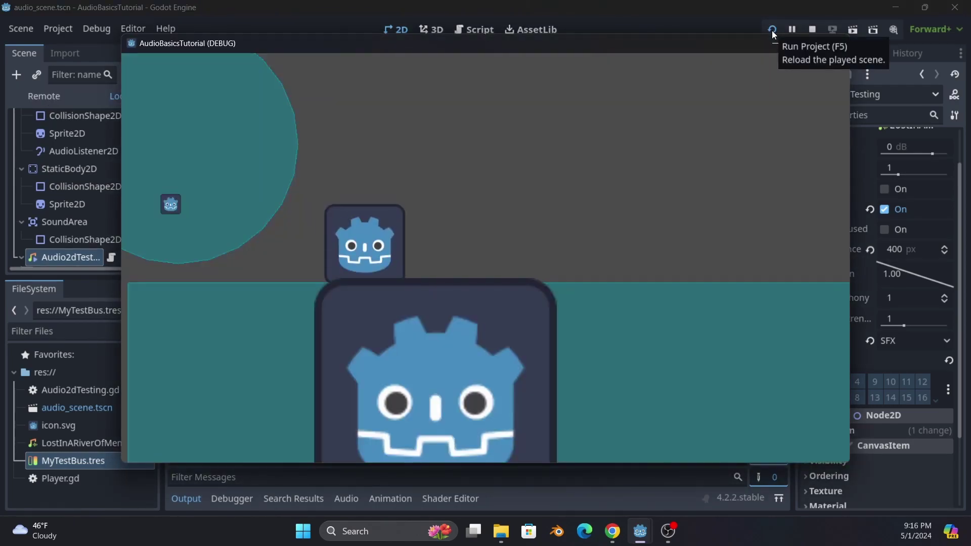
key(Left)
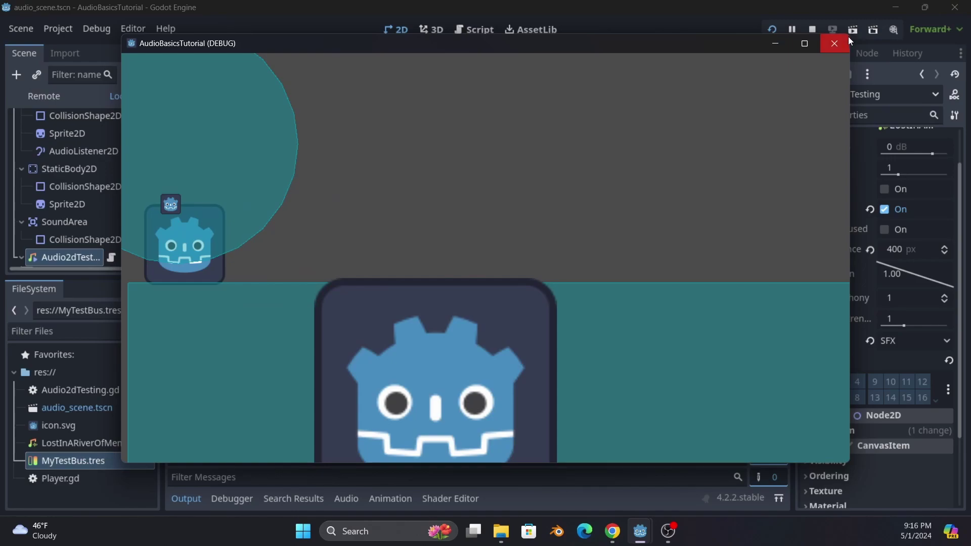
click(846, 39)
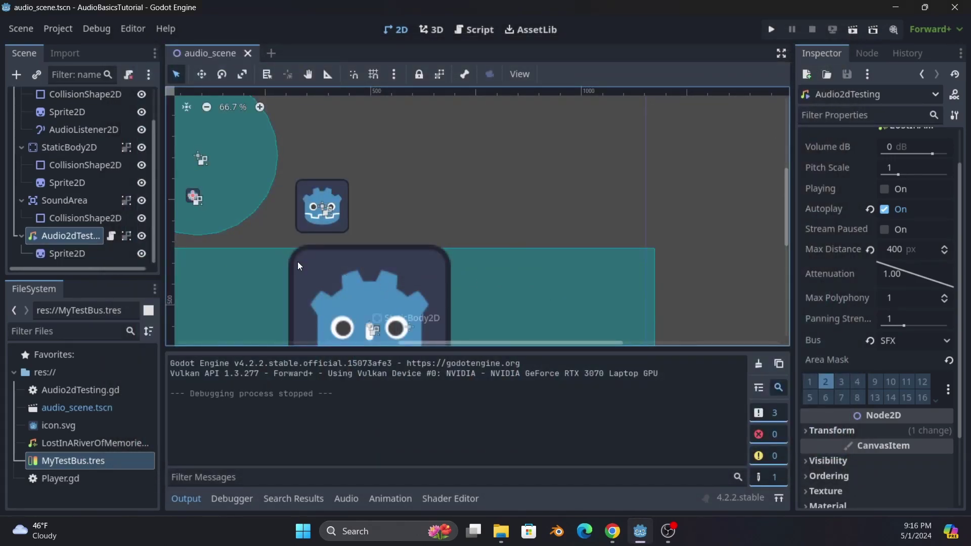
Step: Rename the RevBus bus in the audio bus layout to RevBusSFX
click(91, 238)
click(349, 498)
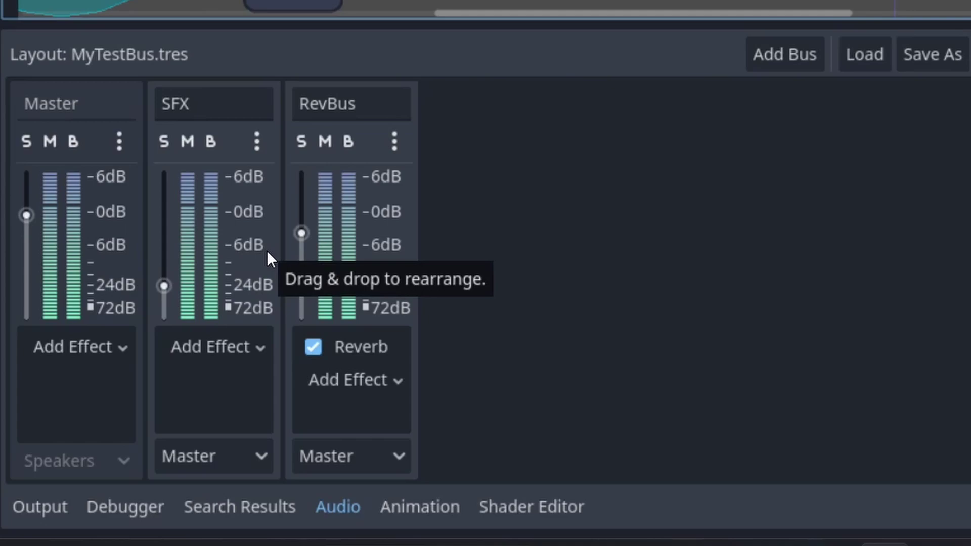
mouse_move(162, 279)
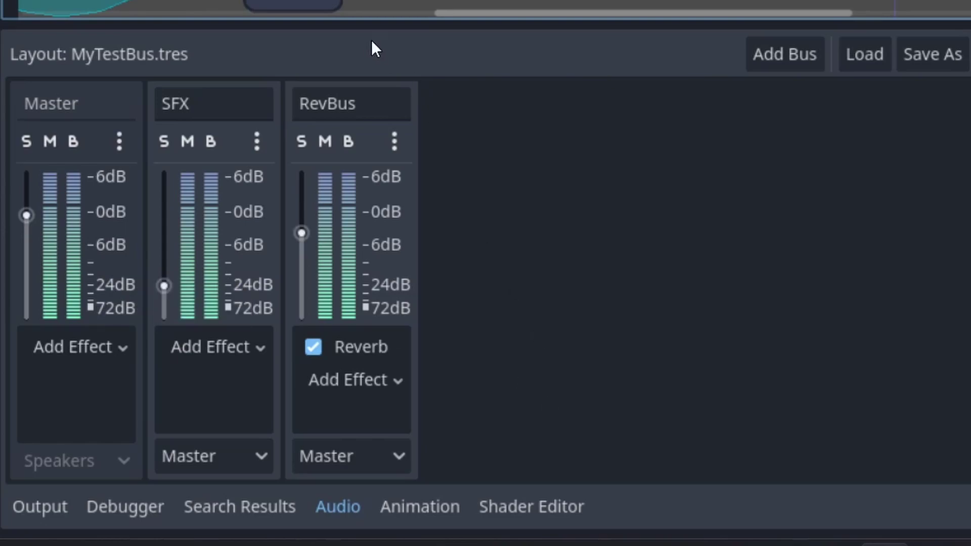
click(358, 104)
text(SFX)
key(Return)
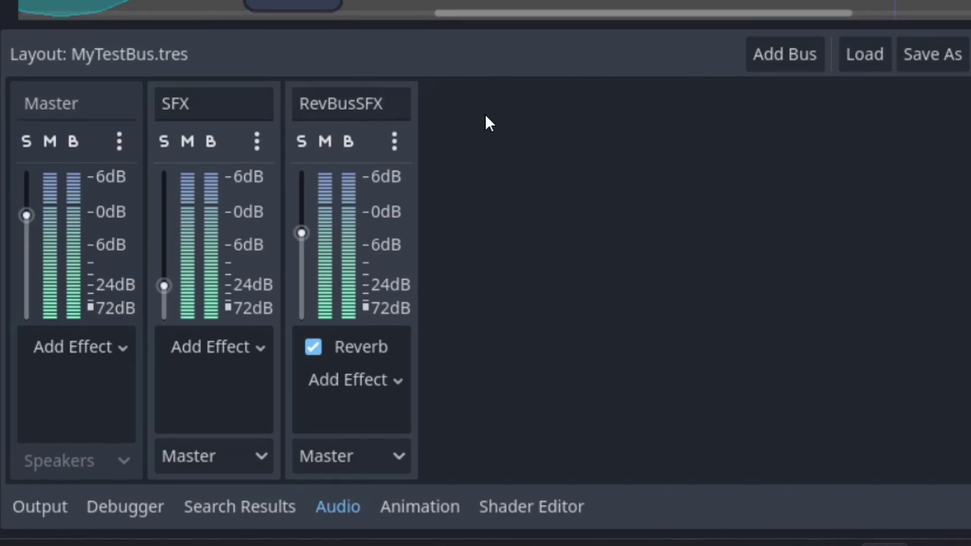
Step: Add a bus named Dialogue between SFX and RevBusSFX, and route the RevBusSFX output to SFX
click(809, 61)
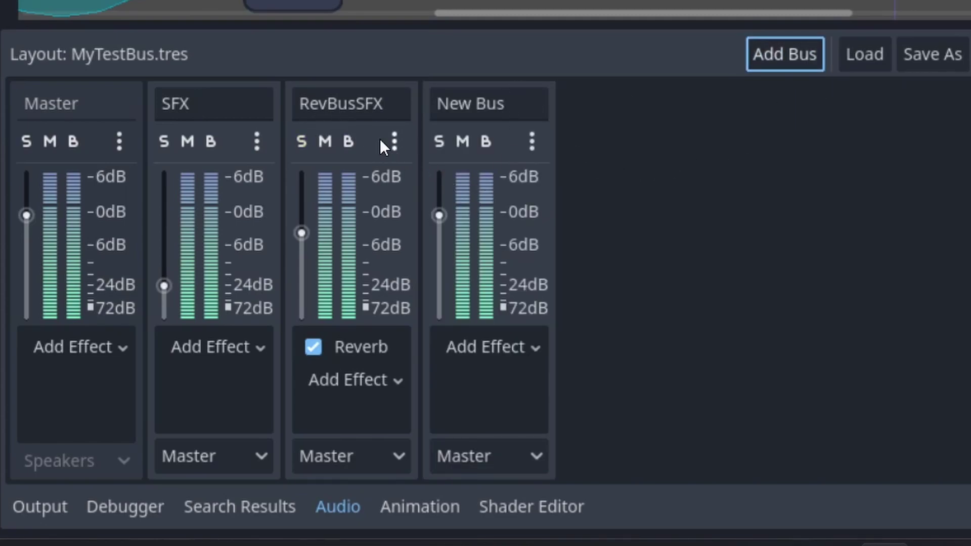
drag(380, 139, 598, 137)
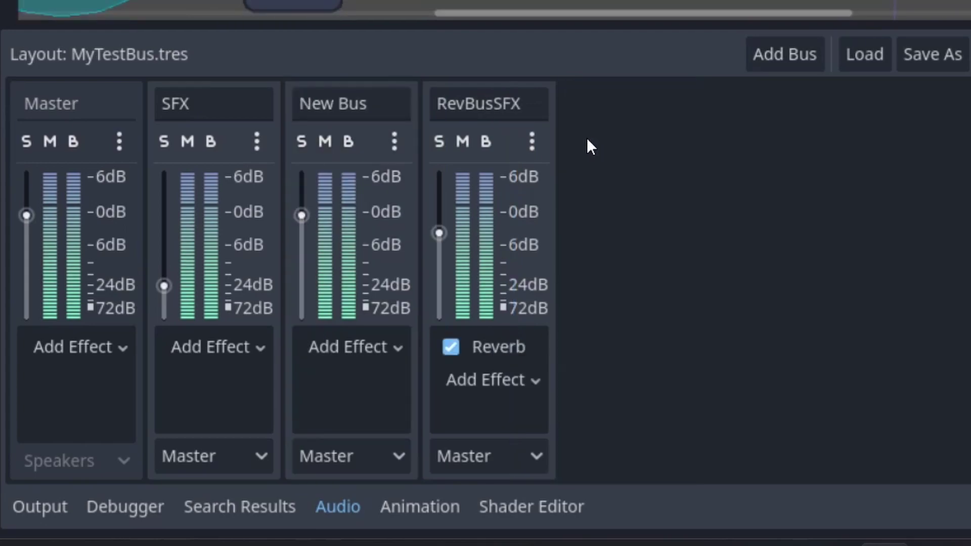
triple_click(379, 105)
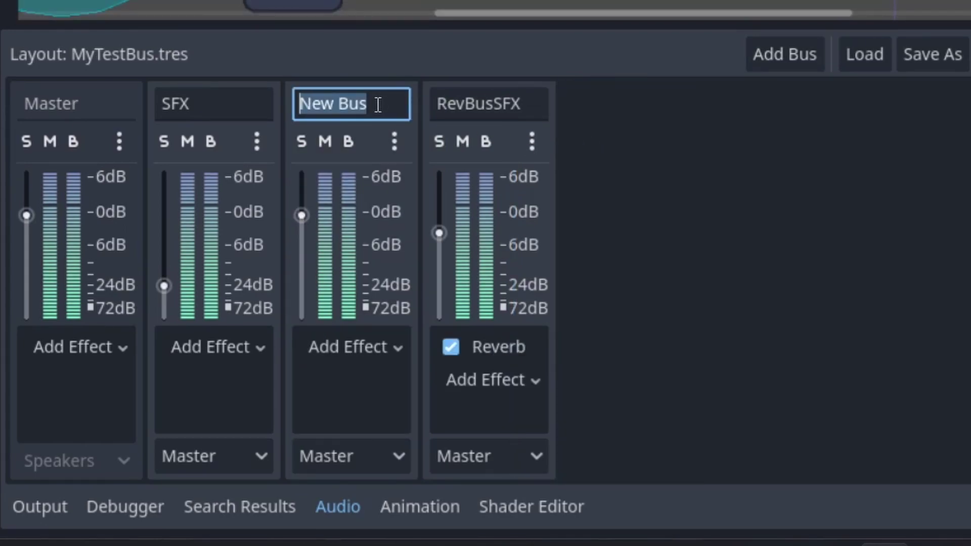
text(Dialogue)
key(Return)
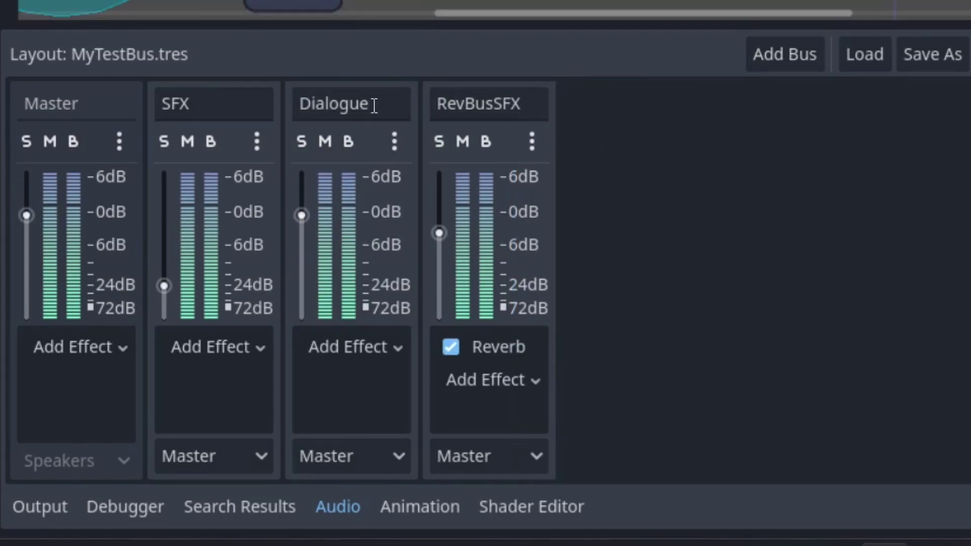
click(495, 455)
click(501, 476)
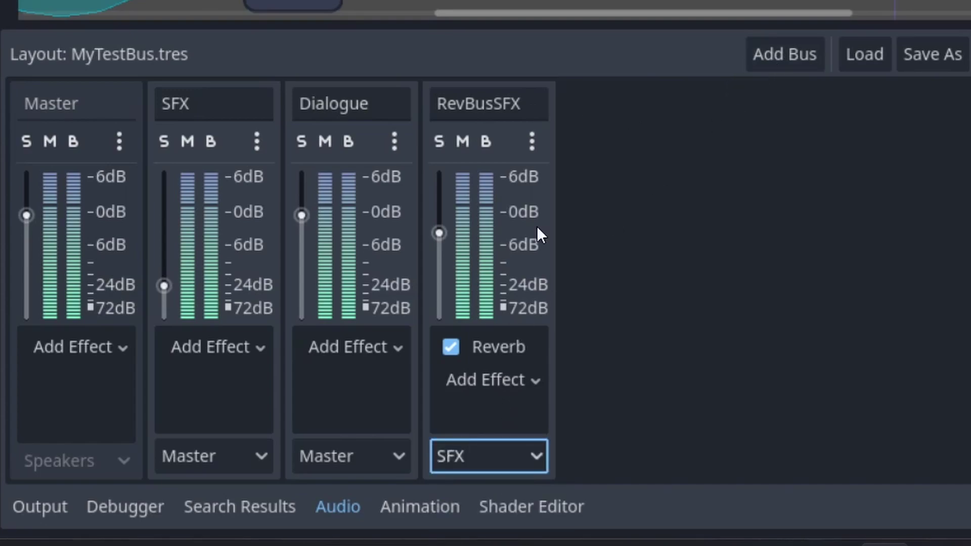
Step: Add a bus named RevBusDial after RevBusSFX and route its output to Dialogue
click(795, 51)
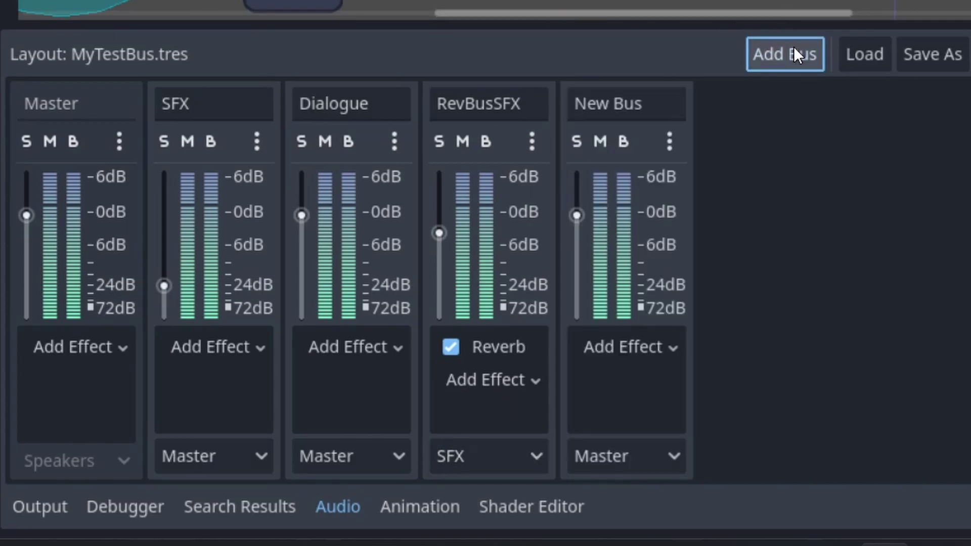
click(639, 104)
double_click(643, 103)
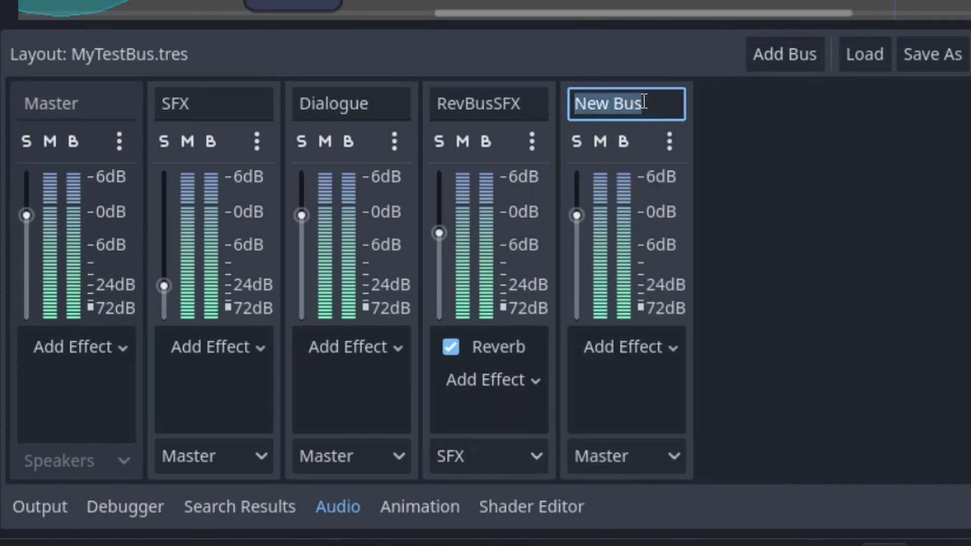
key(BackSpace)
text(RevBusDial)
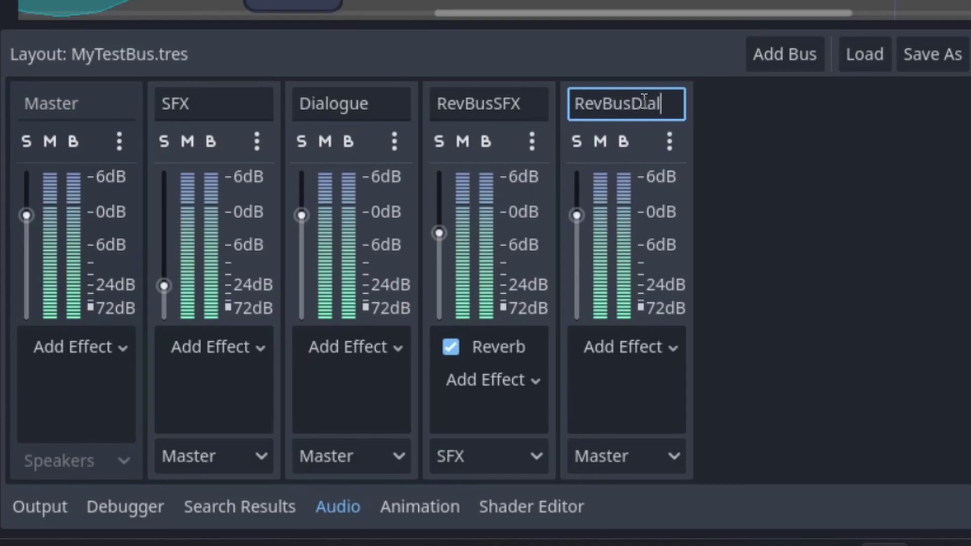
key(Return)
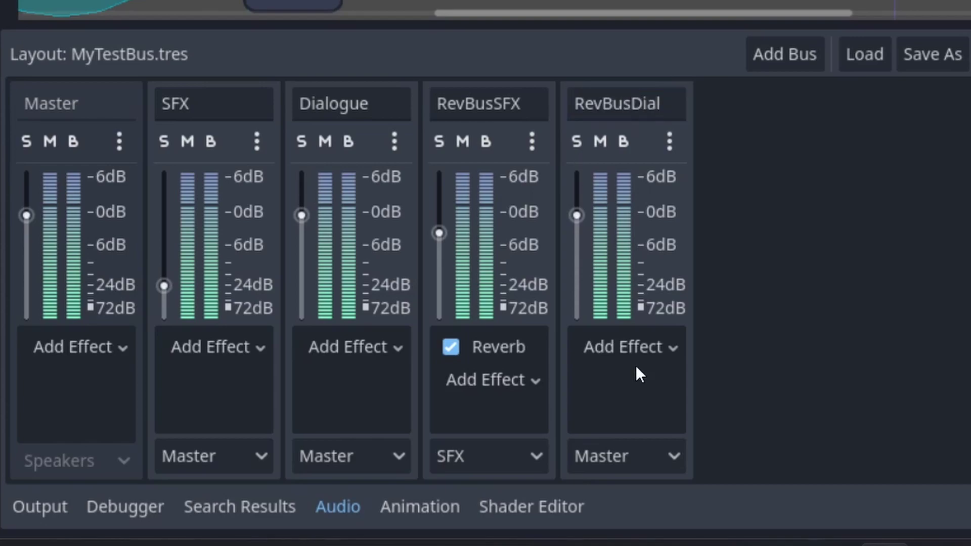
click(645, 463)
click(646, 484)
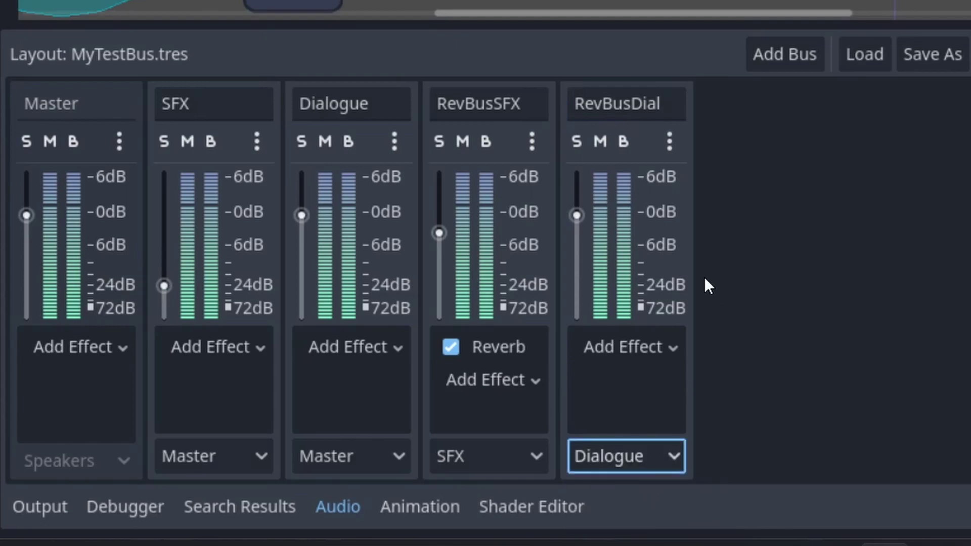